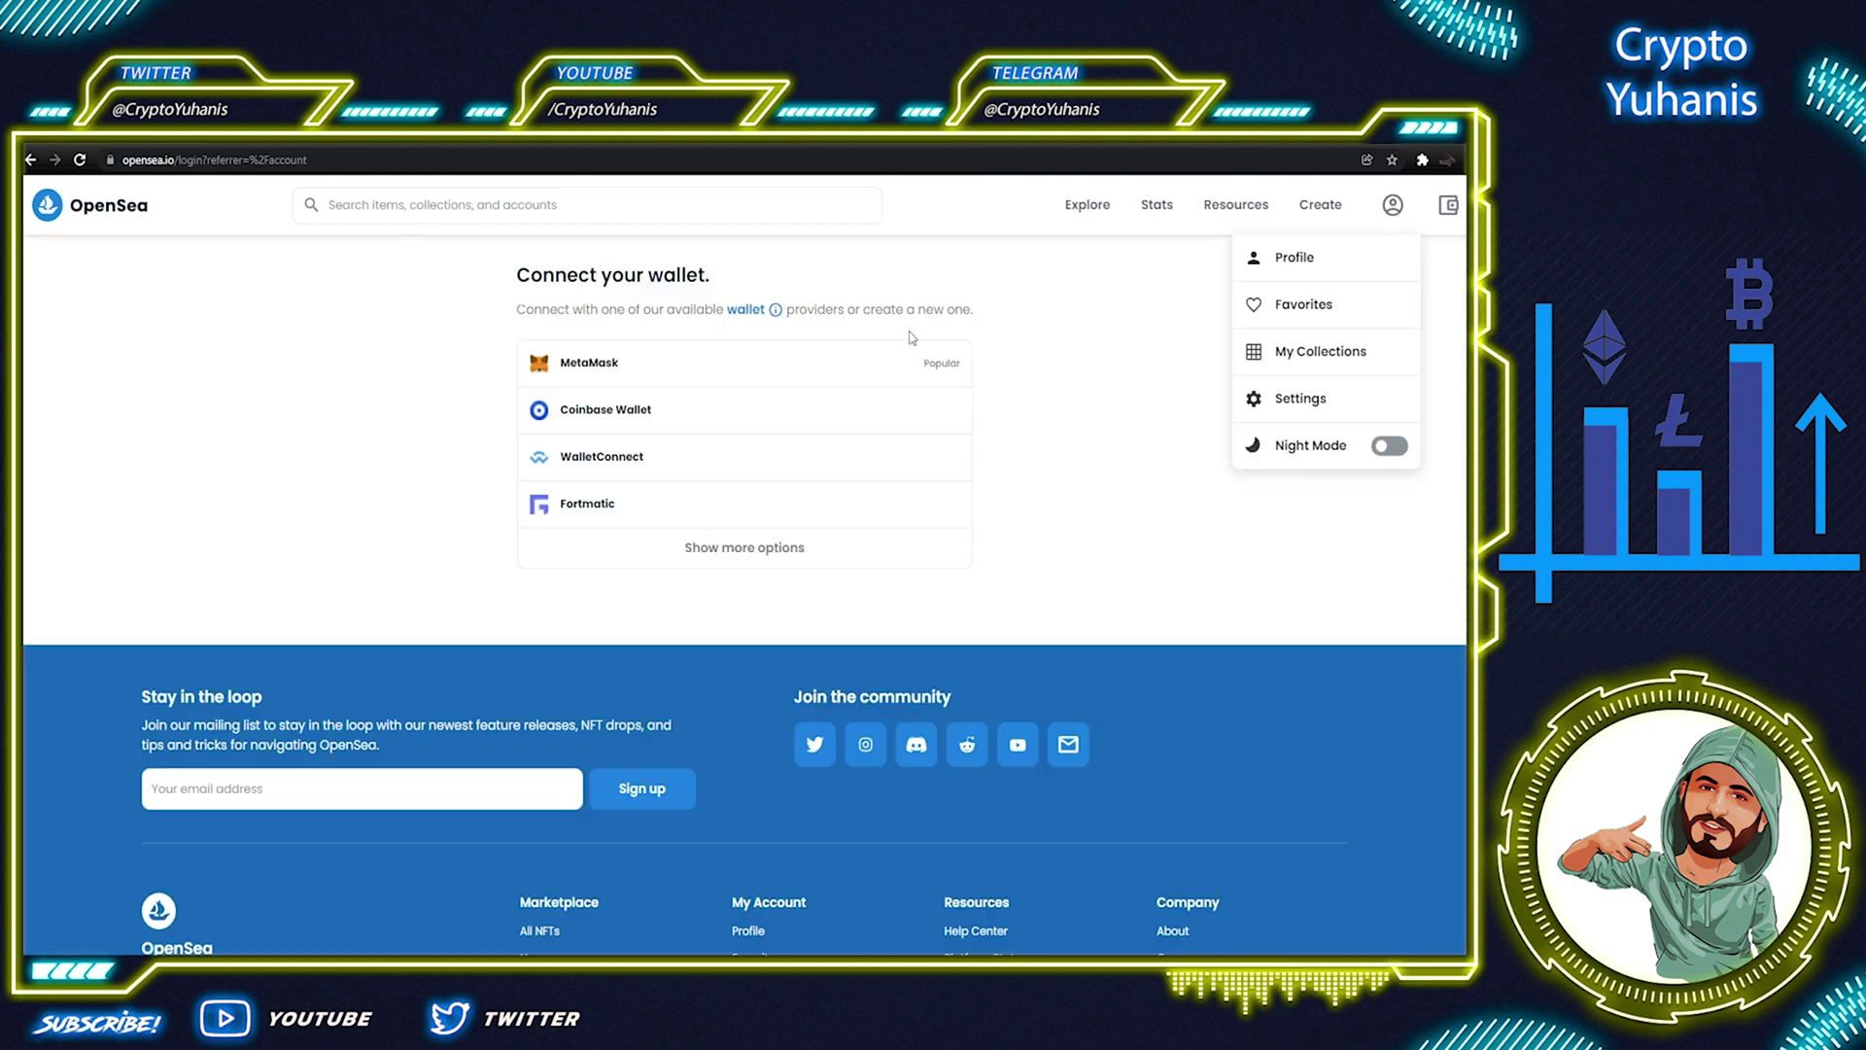
Connect the MetaMask wallet, enter a profile username, and upload the cartoon coin profile image
click(591, 370)
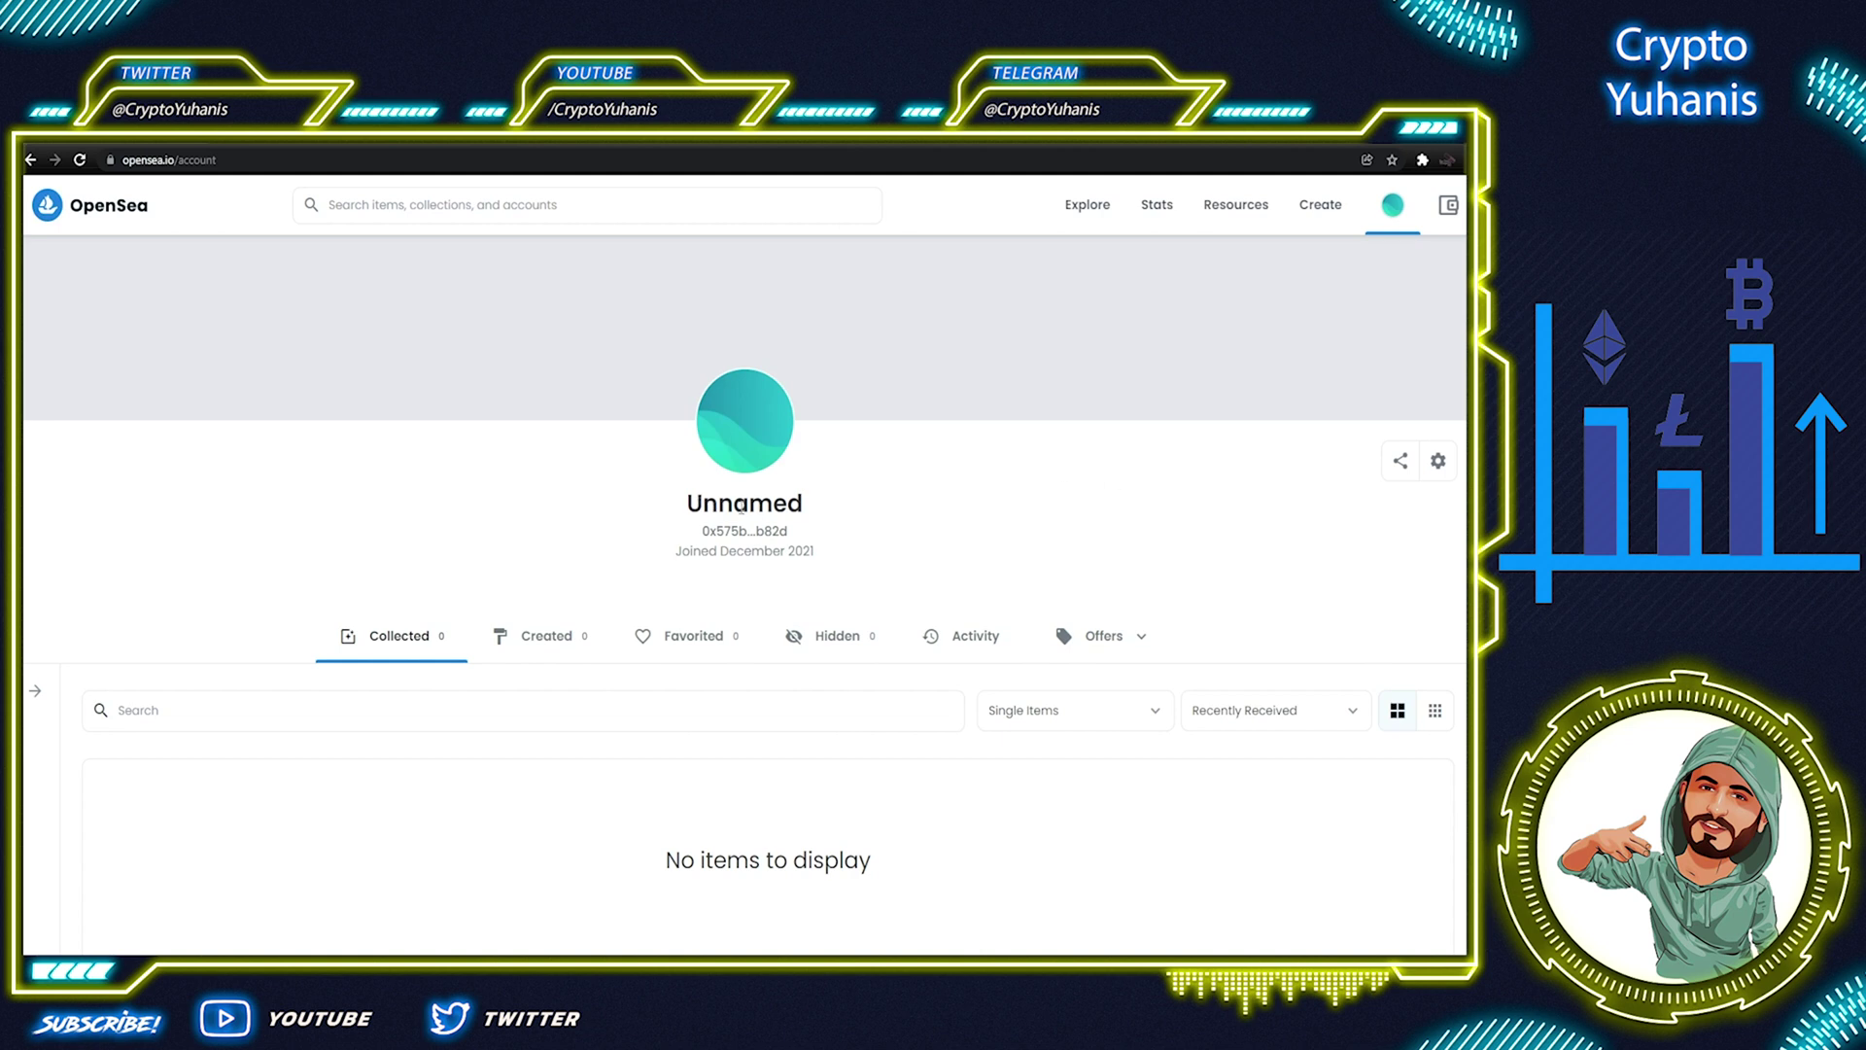
click(1438, 460)
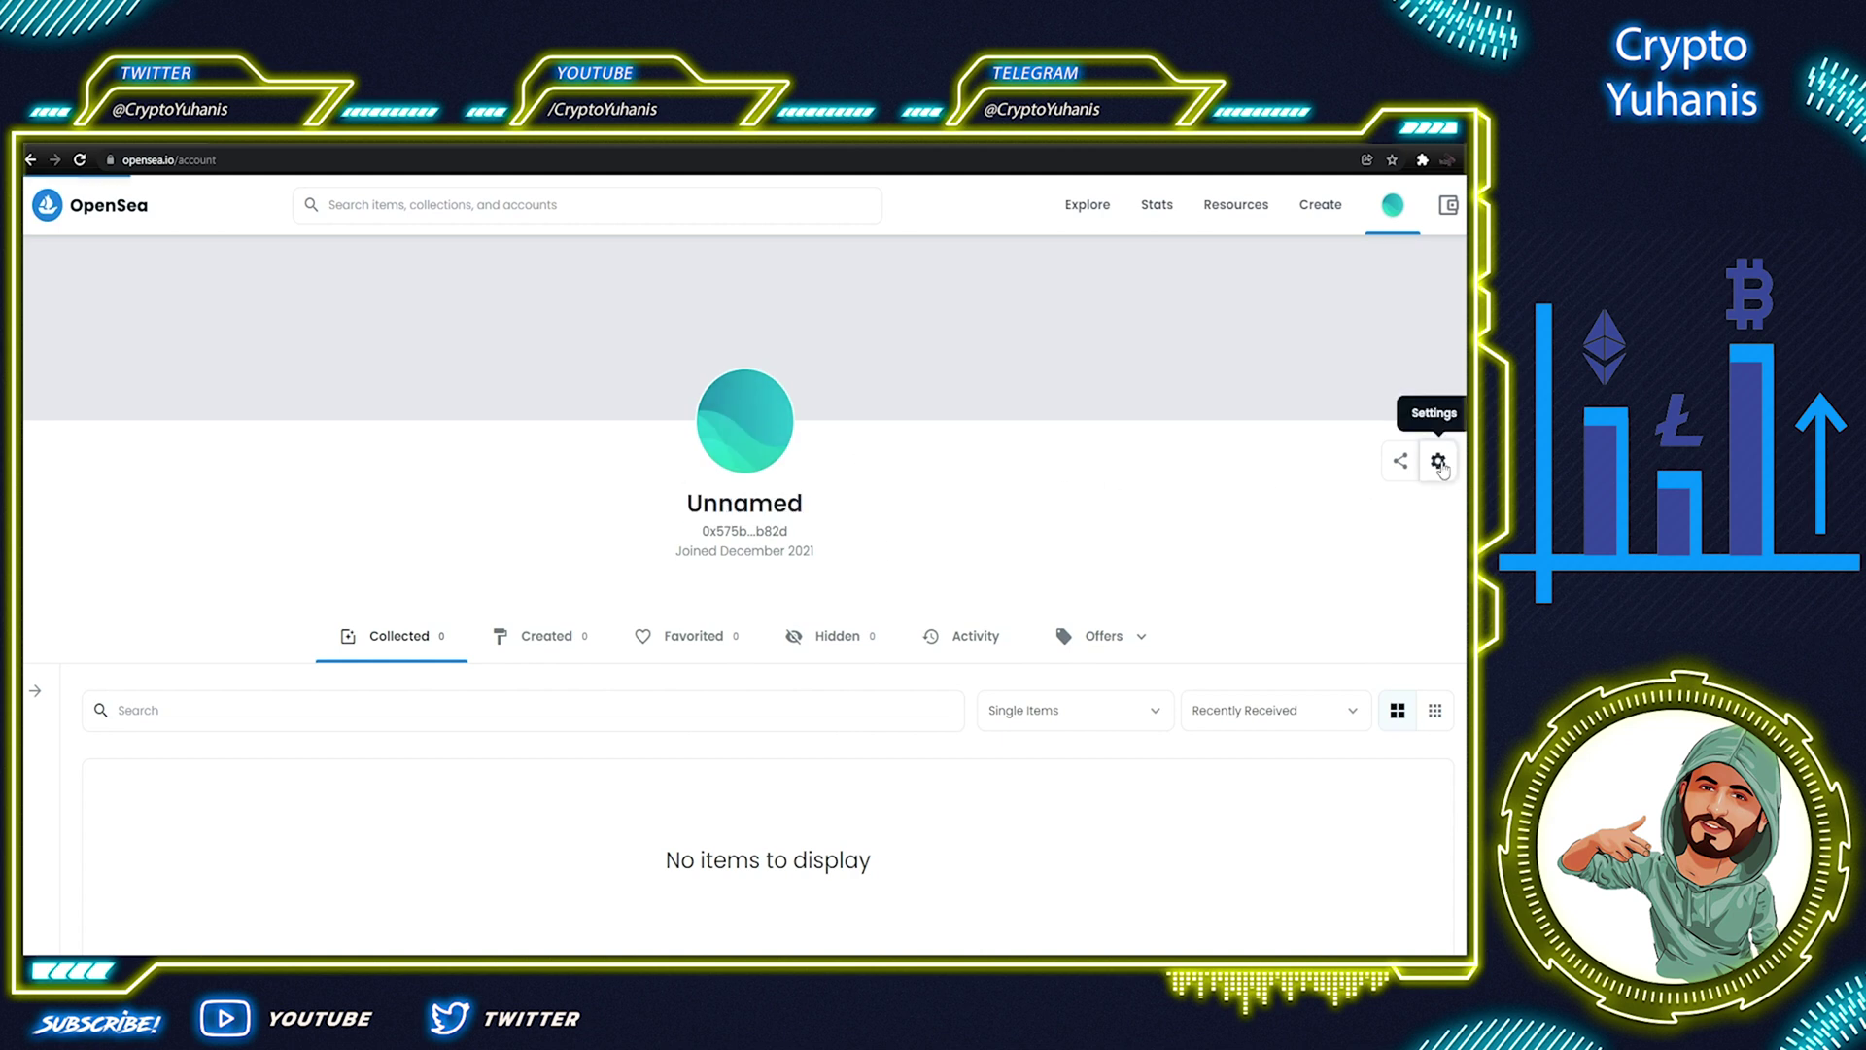
text(C)
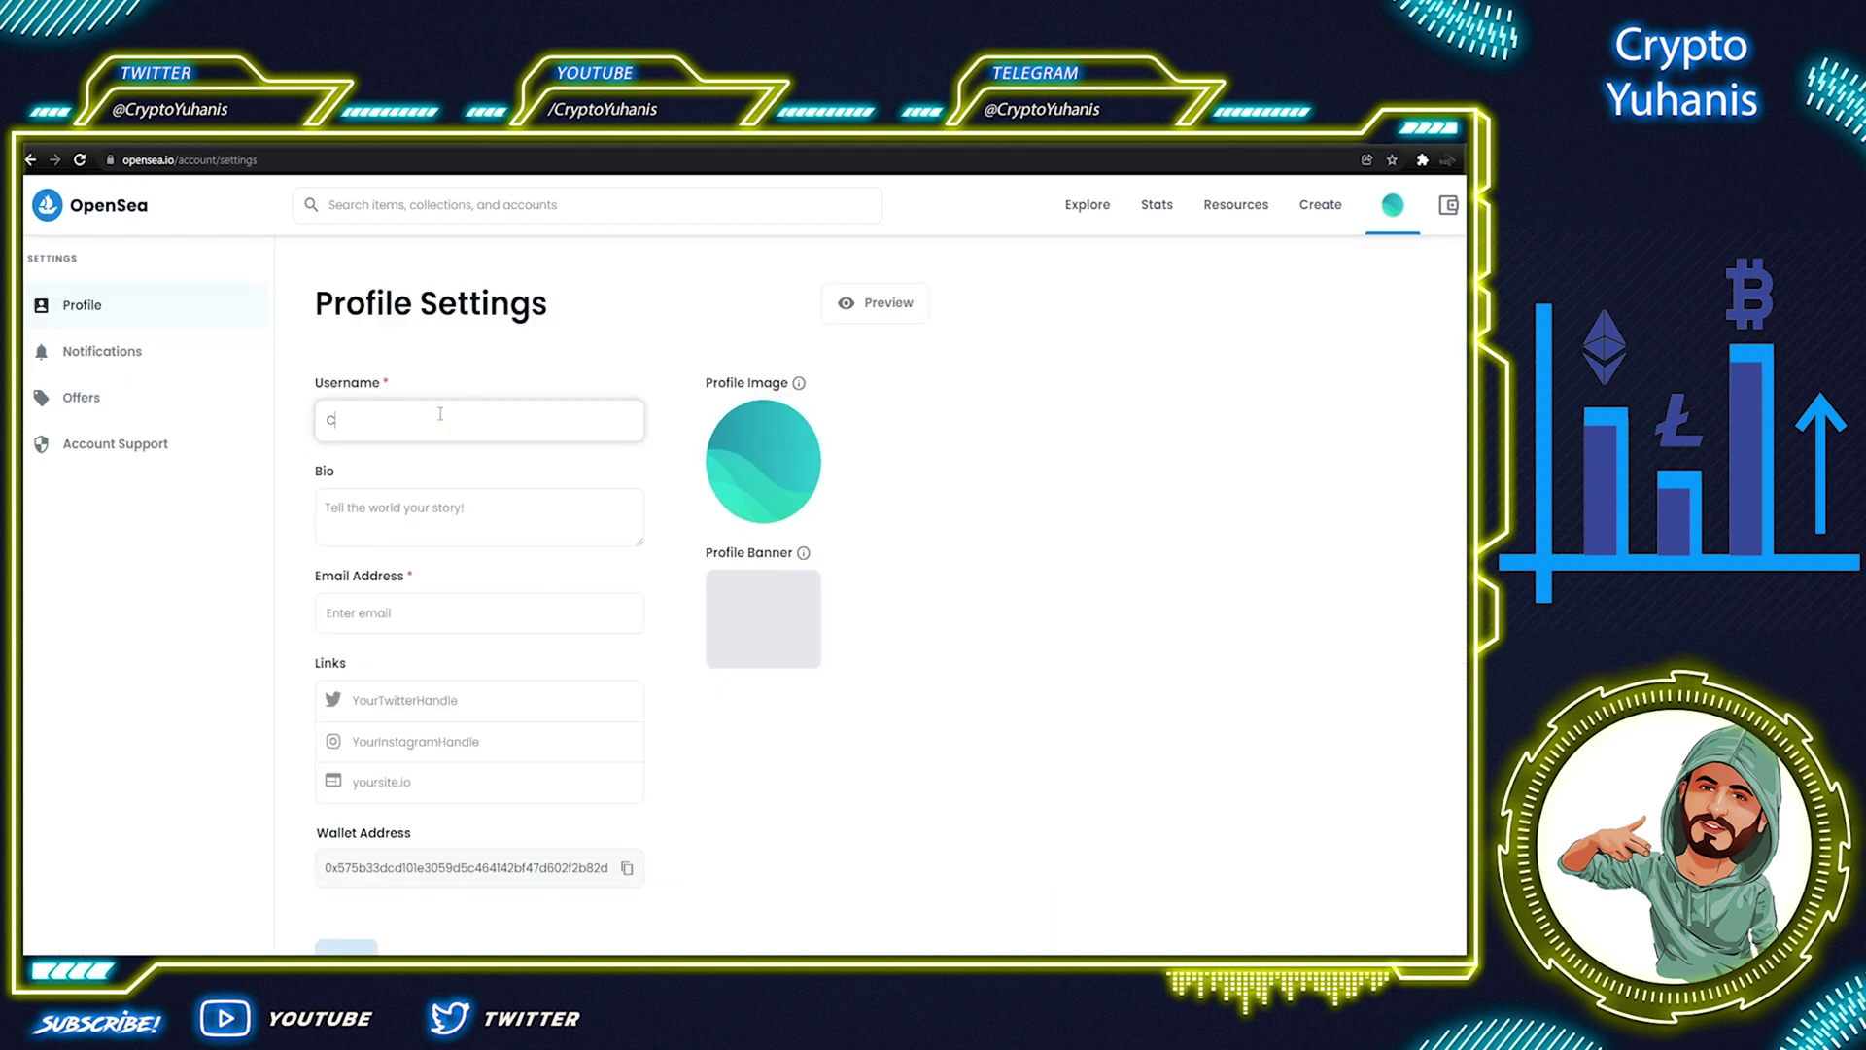
text(ryptoYuhanis)
click(883, 462)
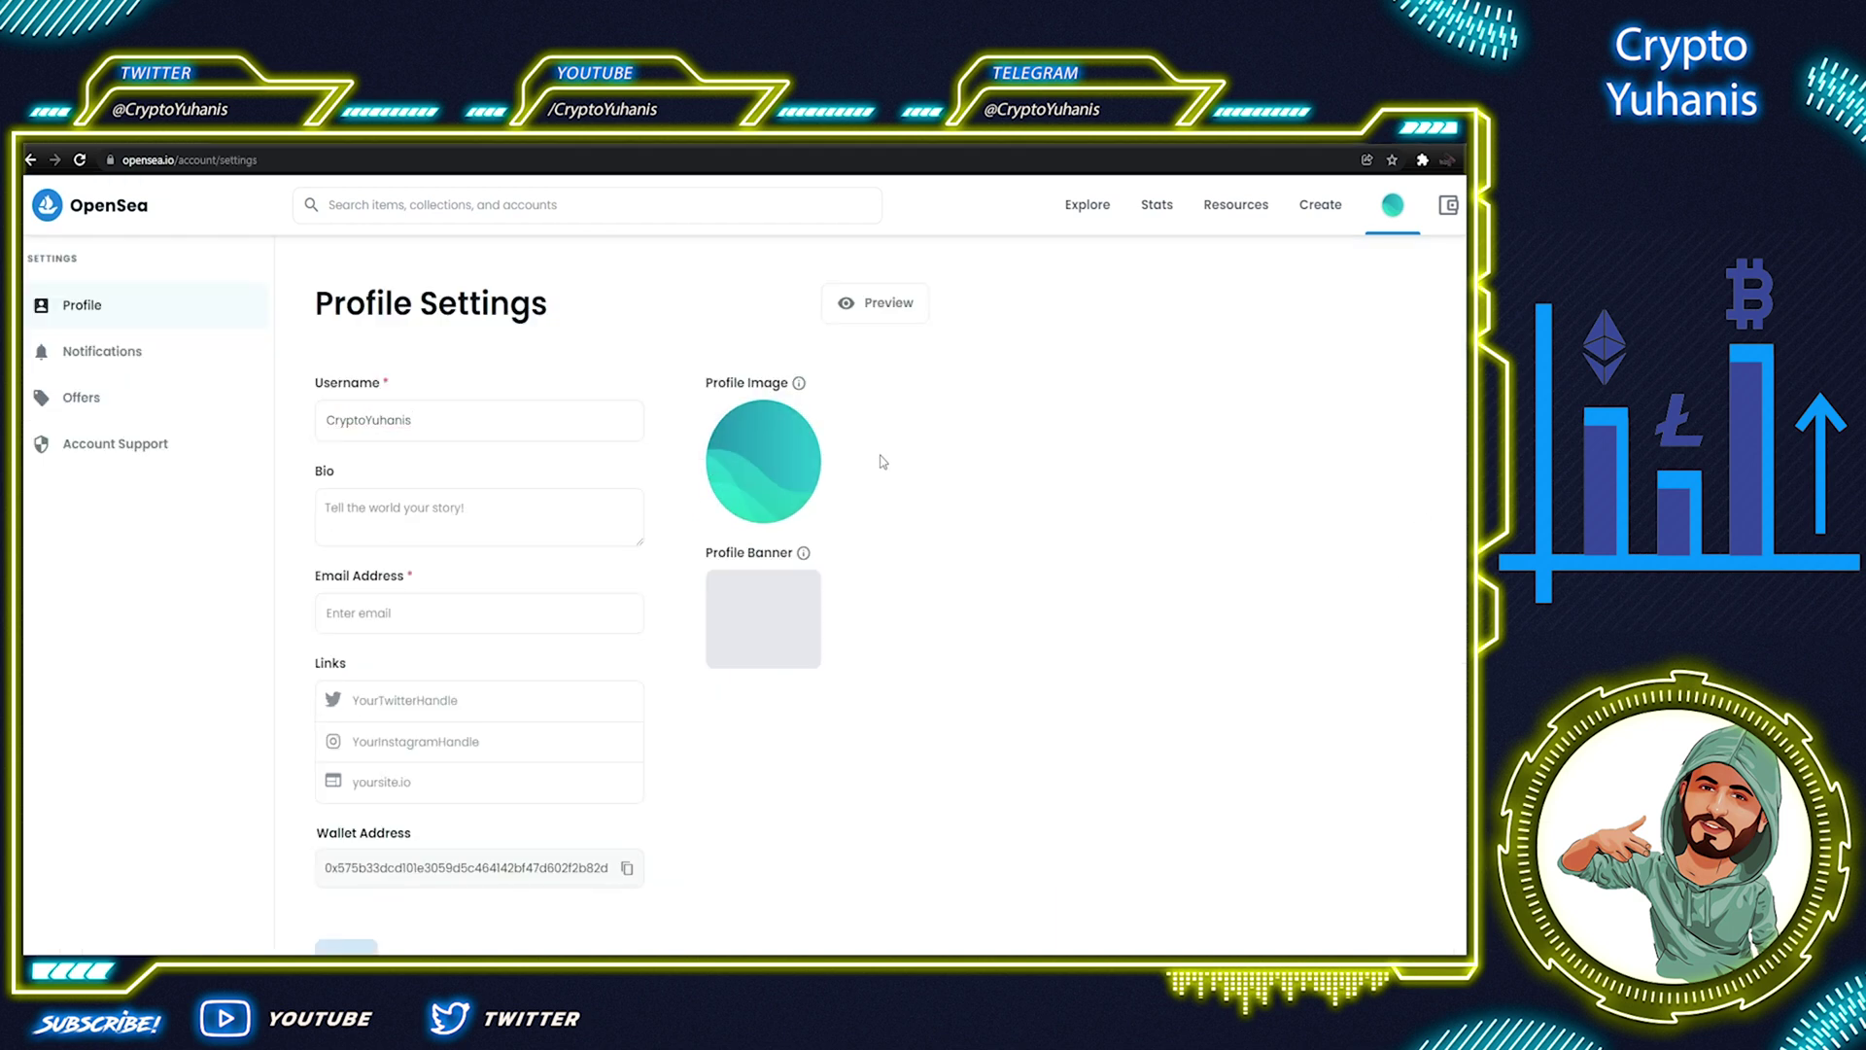
click(763, 637)
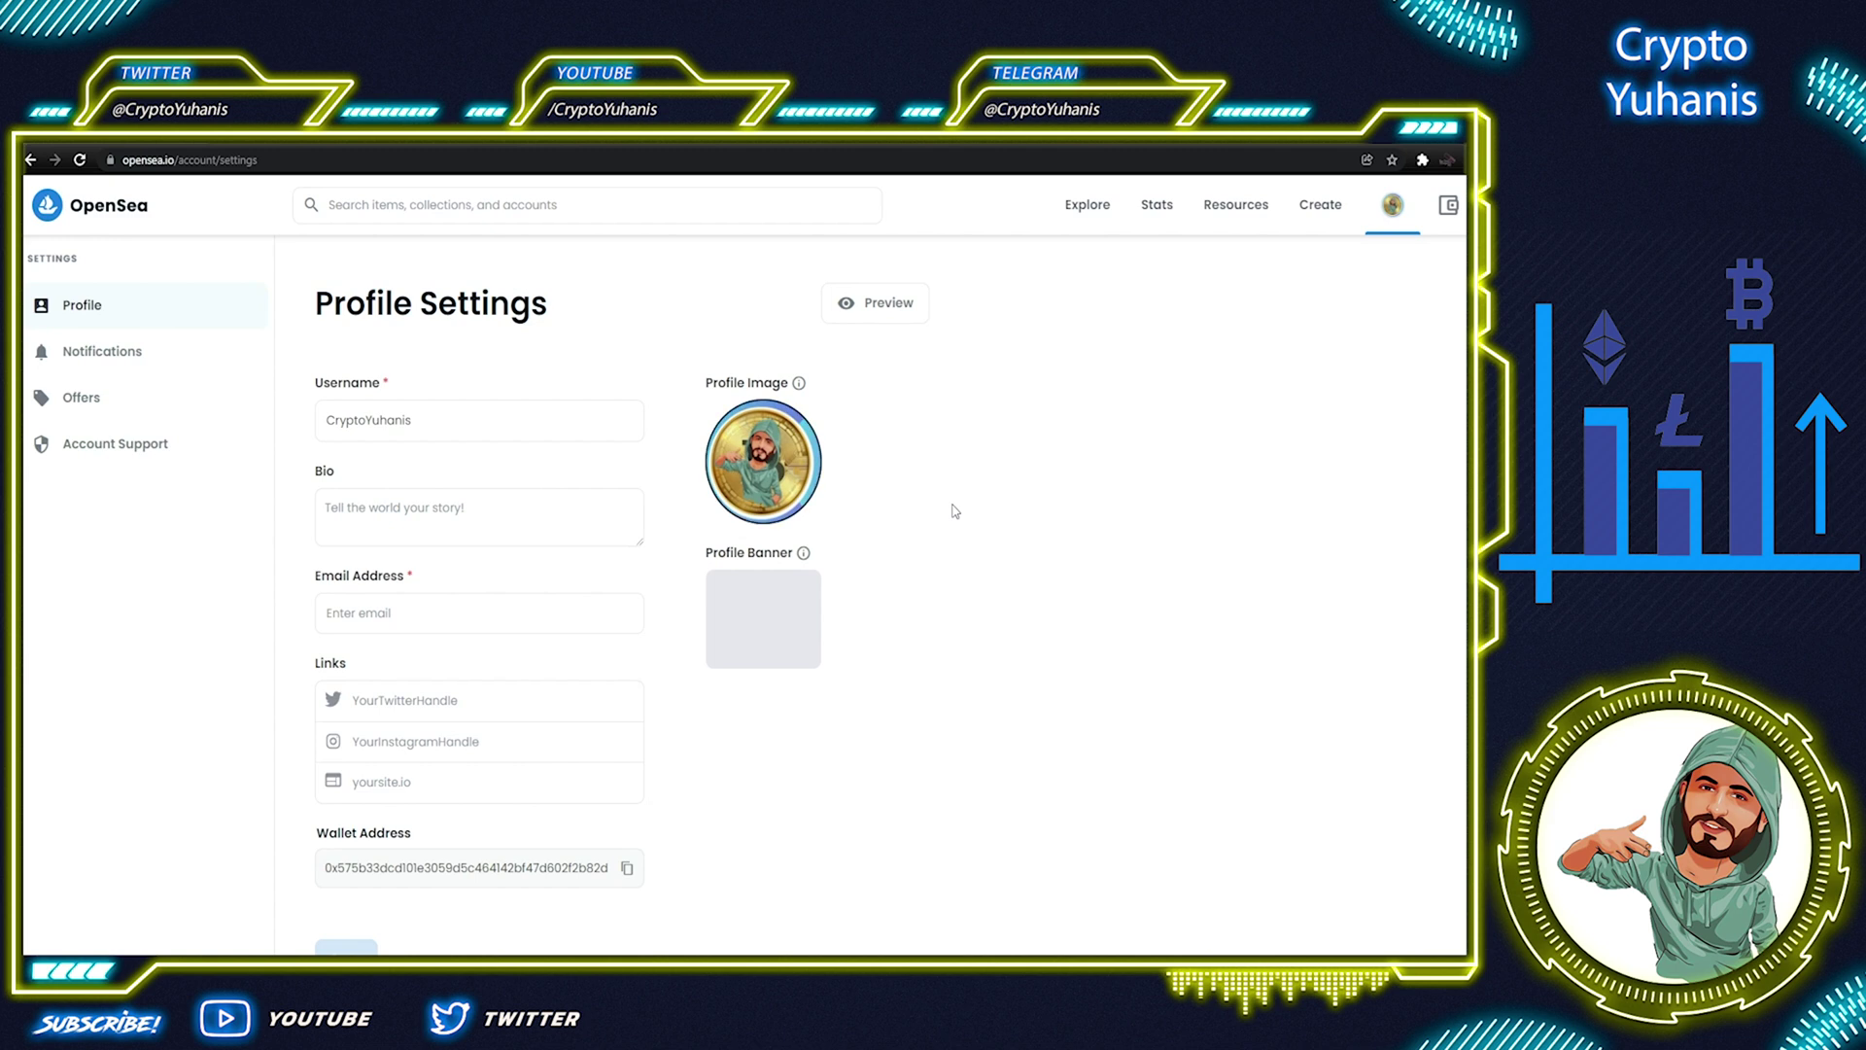
Create a new item using the cartoon coin image as media and name it 'Yuhanis NFT'
click(1319, 207)
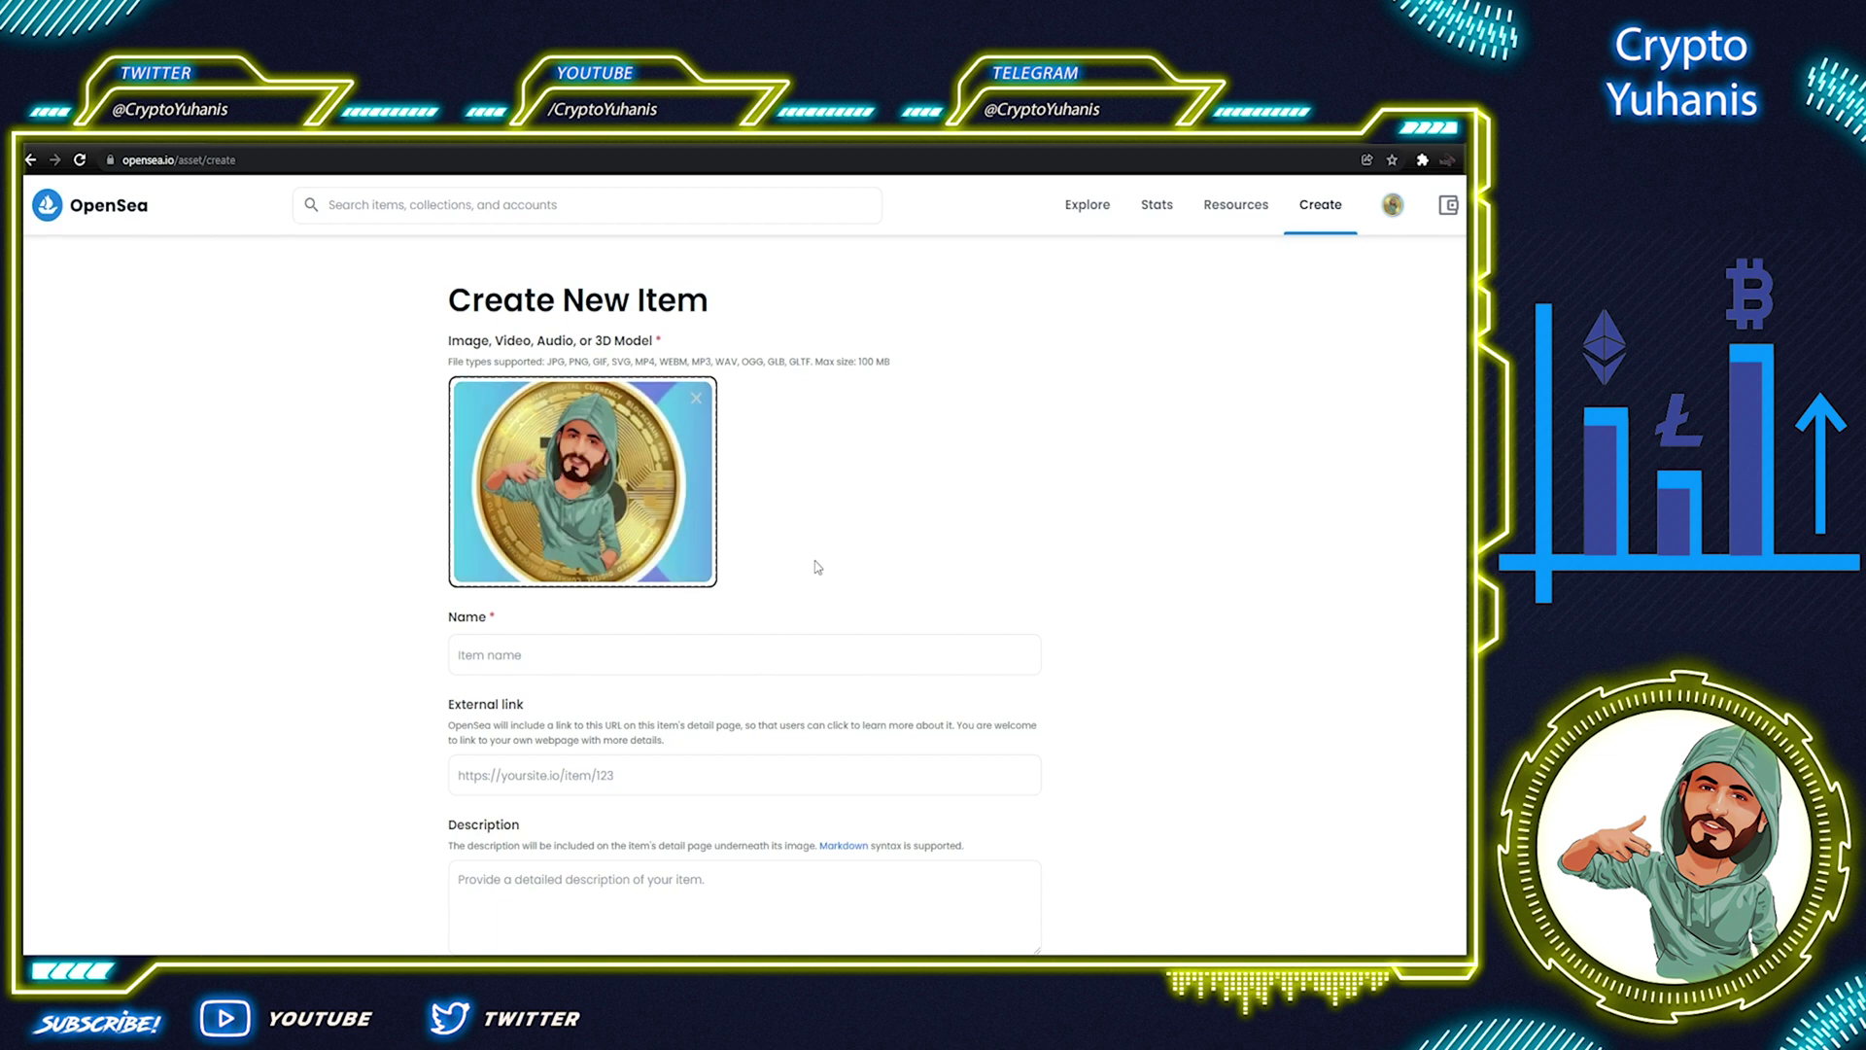
click(780, 654)
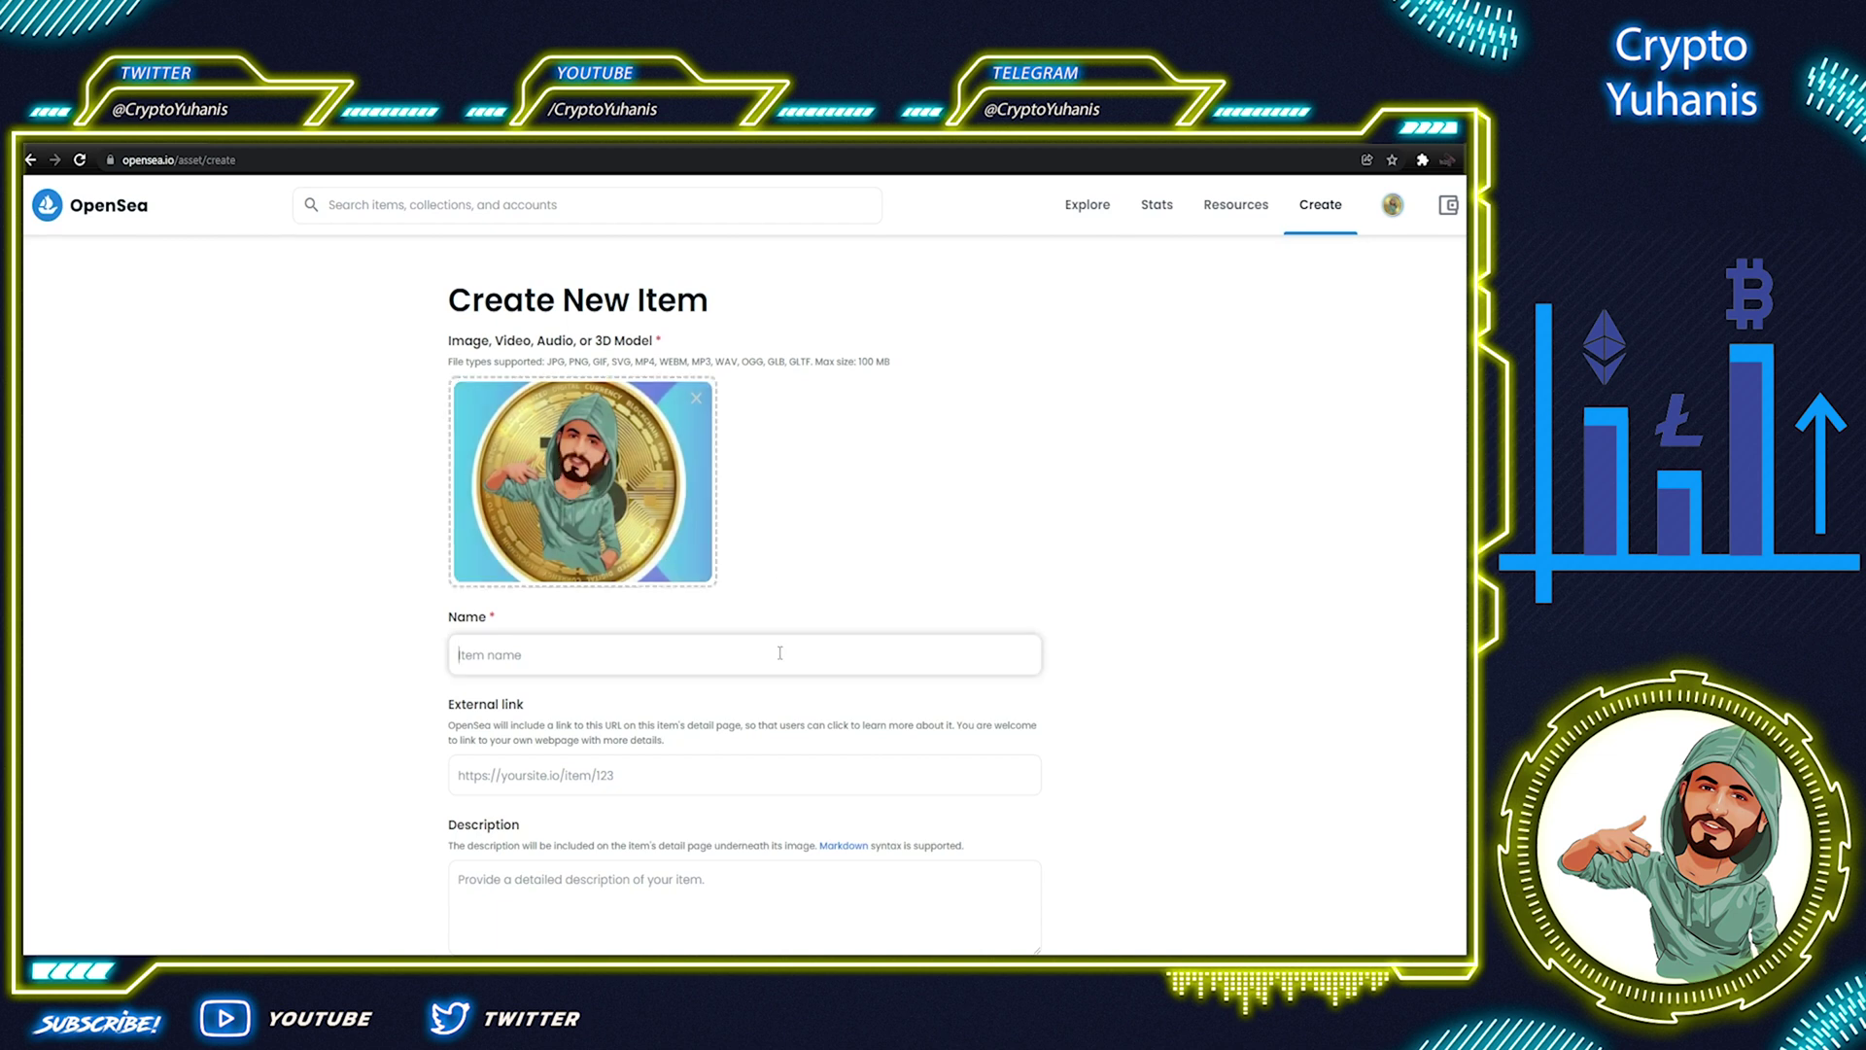
text(Yuhanis NFT)
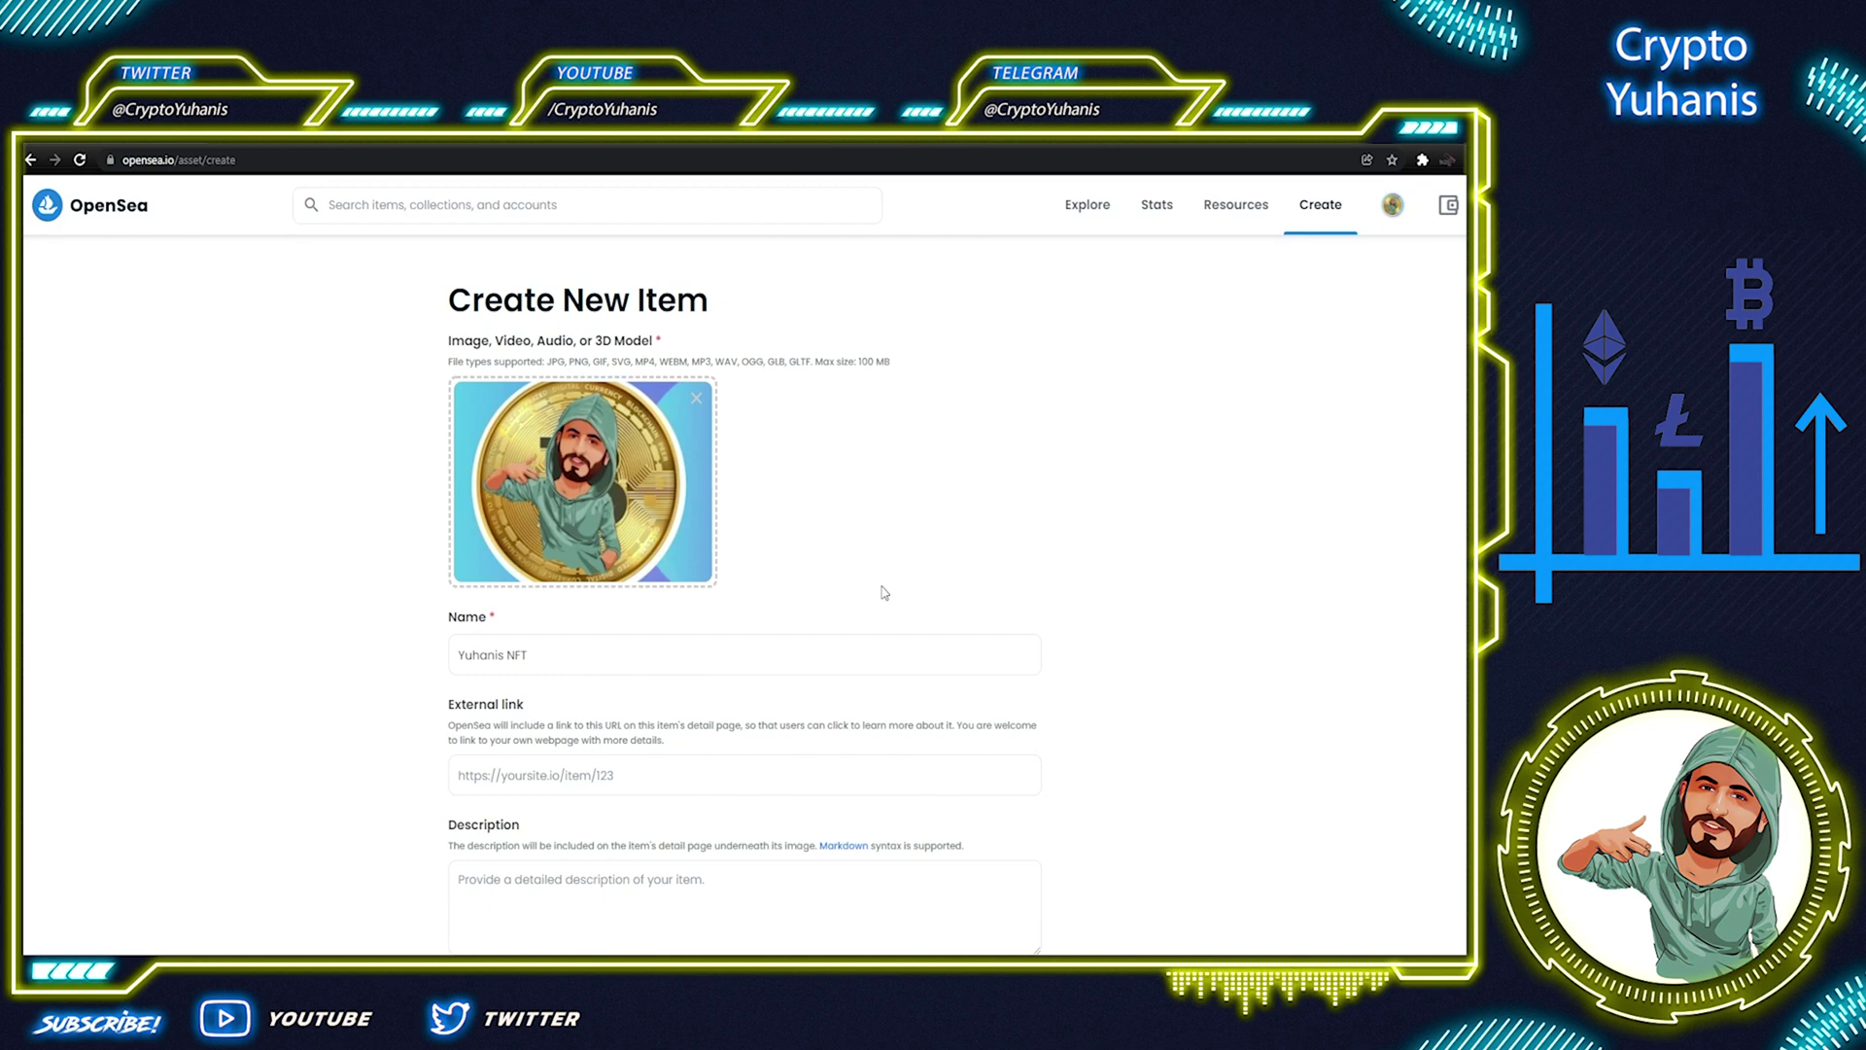
scroll(753, 731, down, 5)
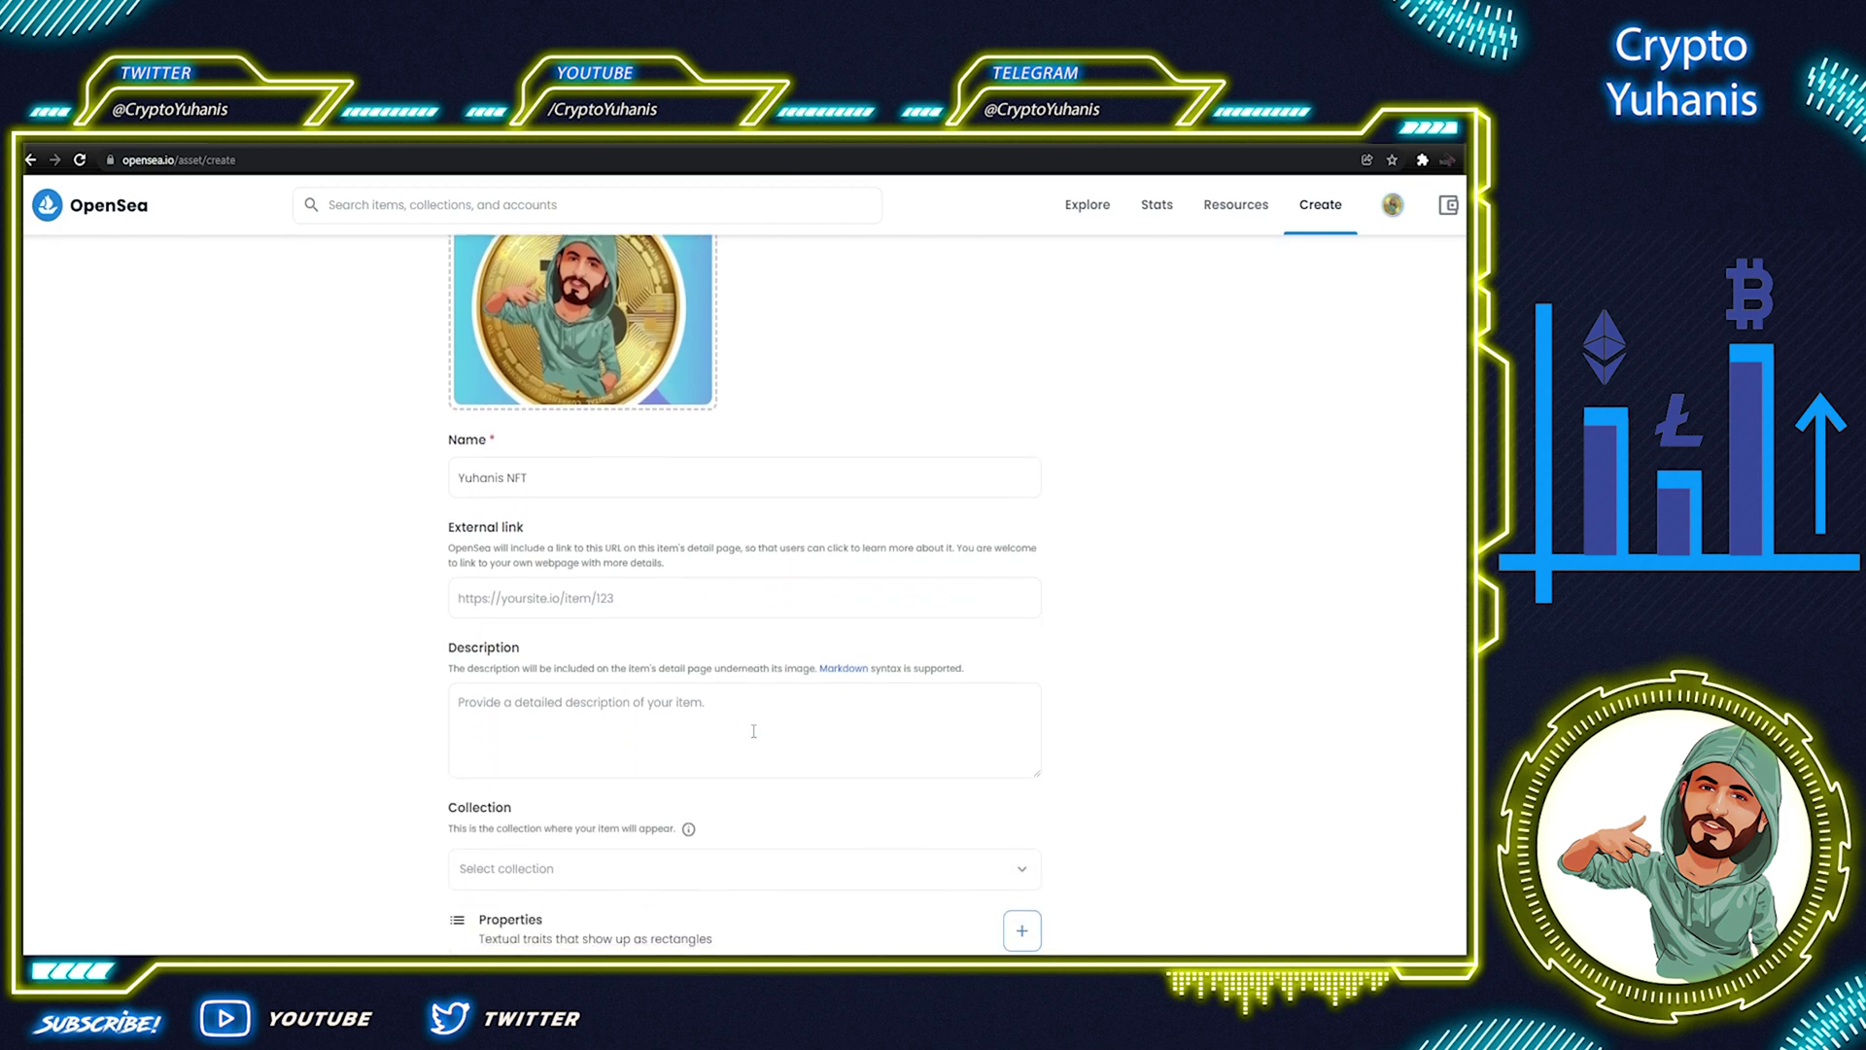
click(1020, 615)
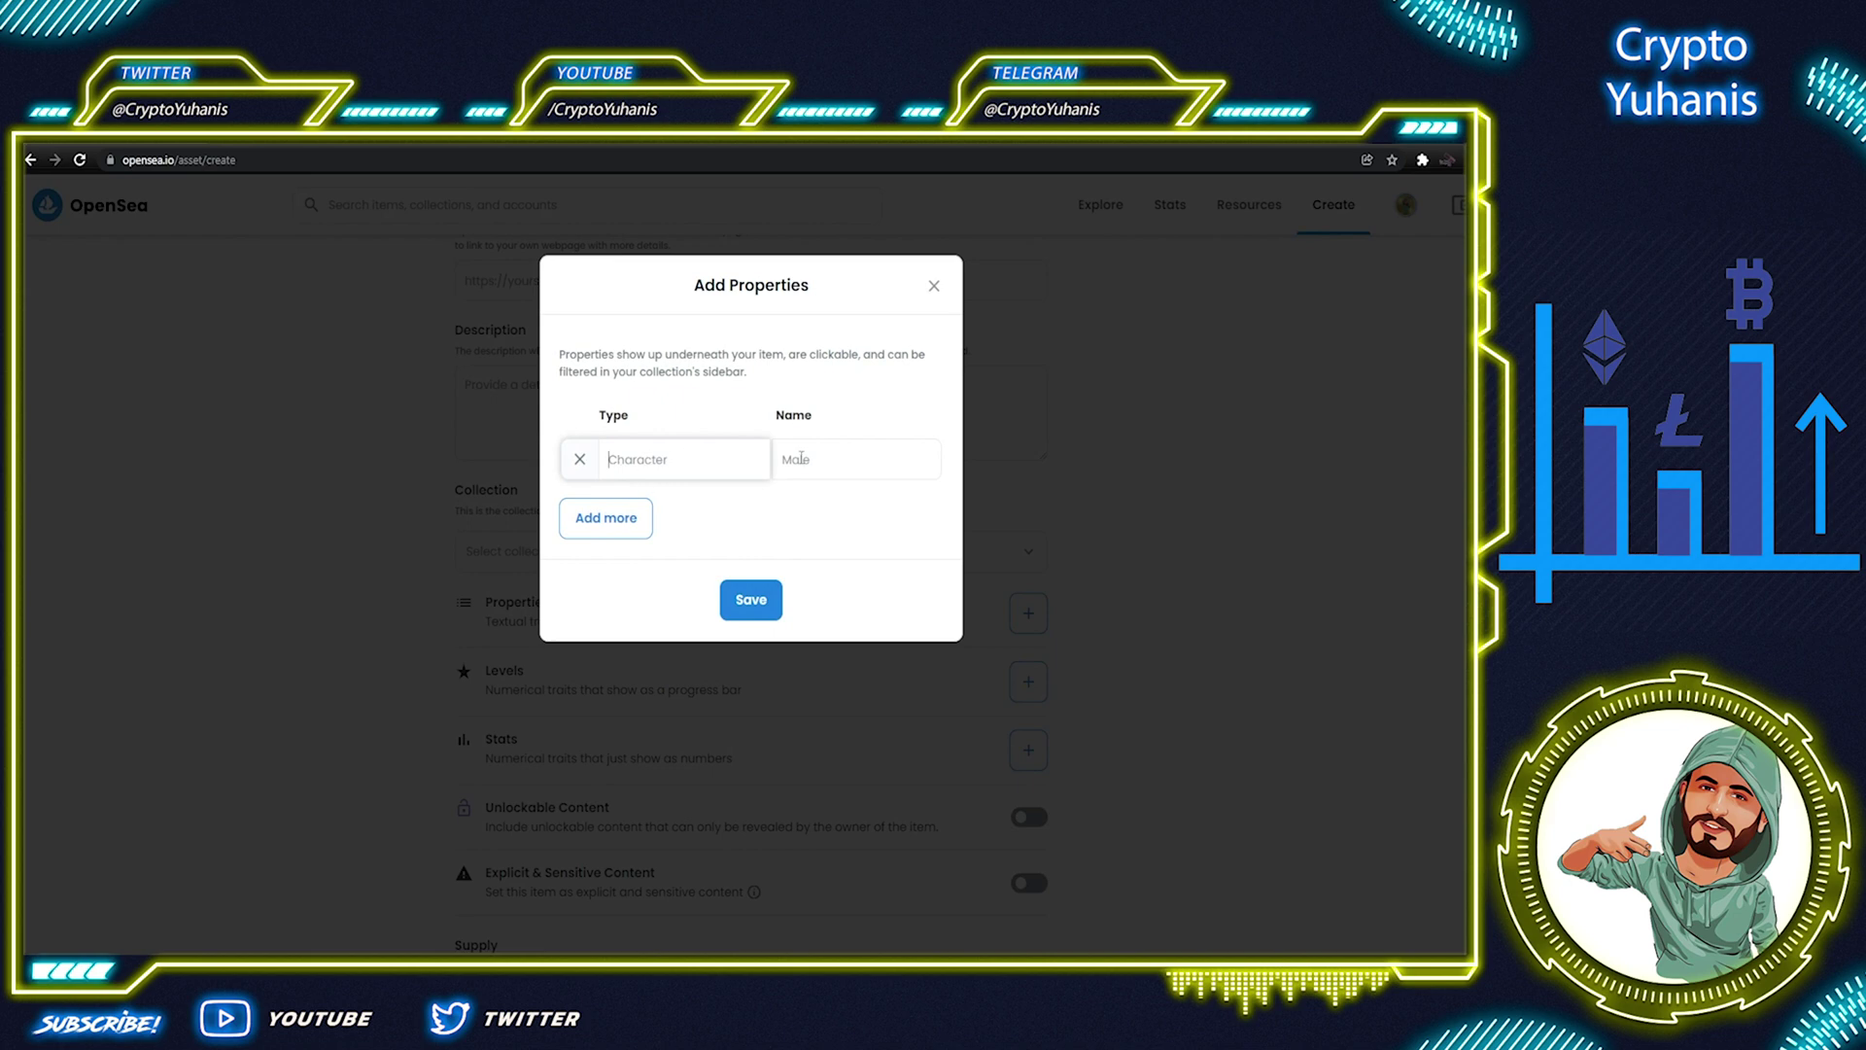
click(756, 602)
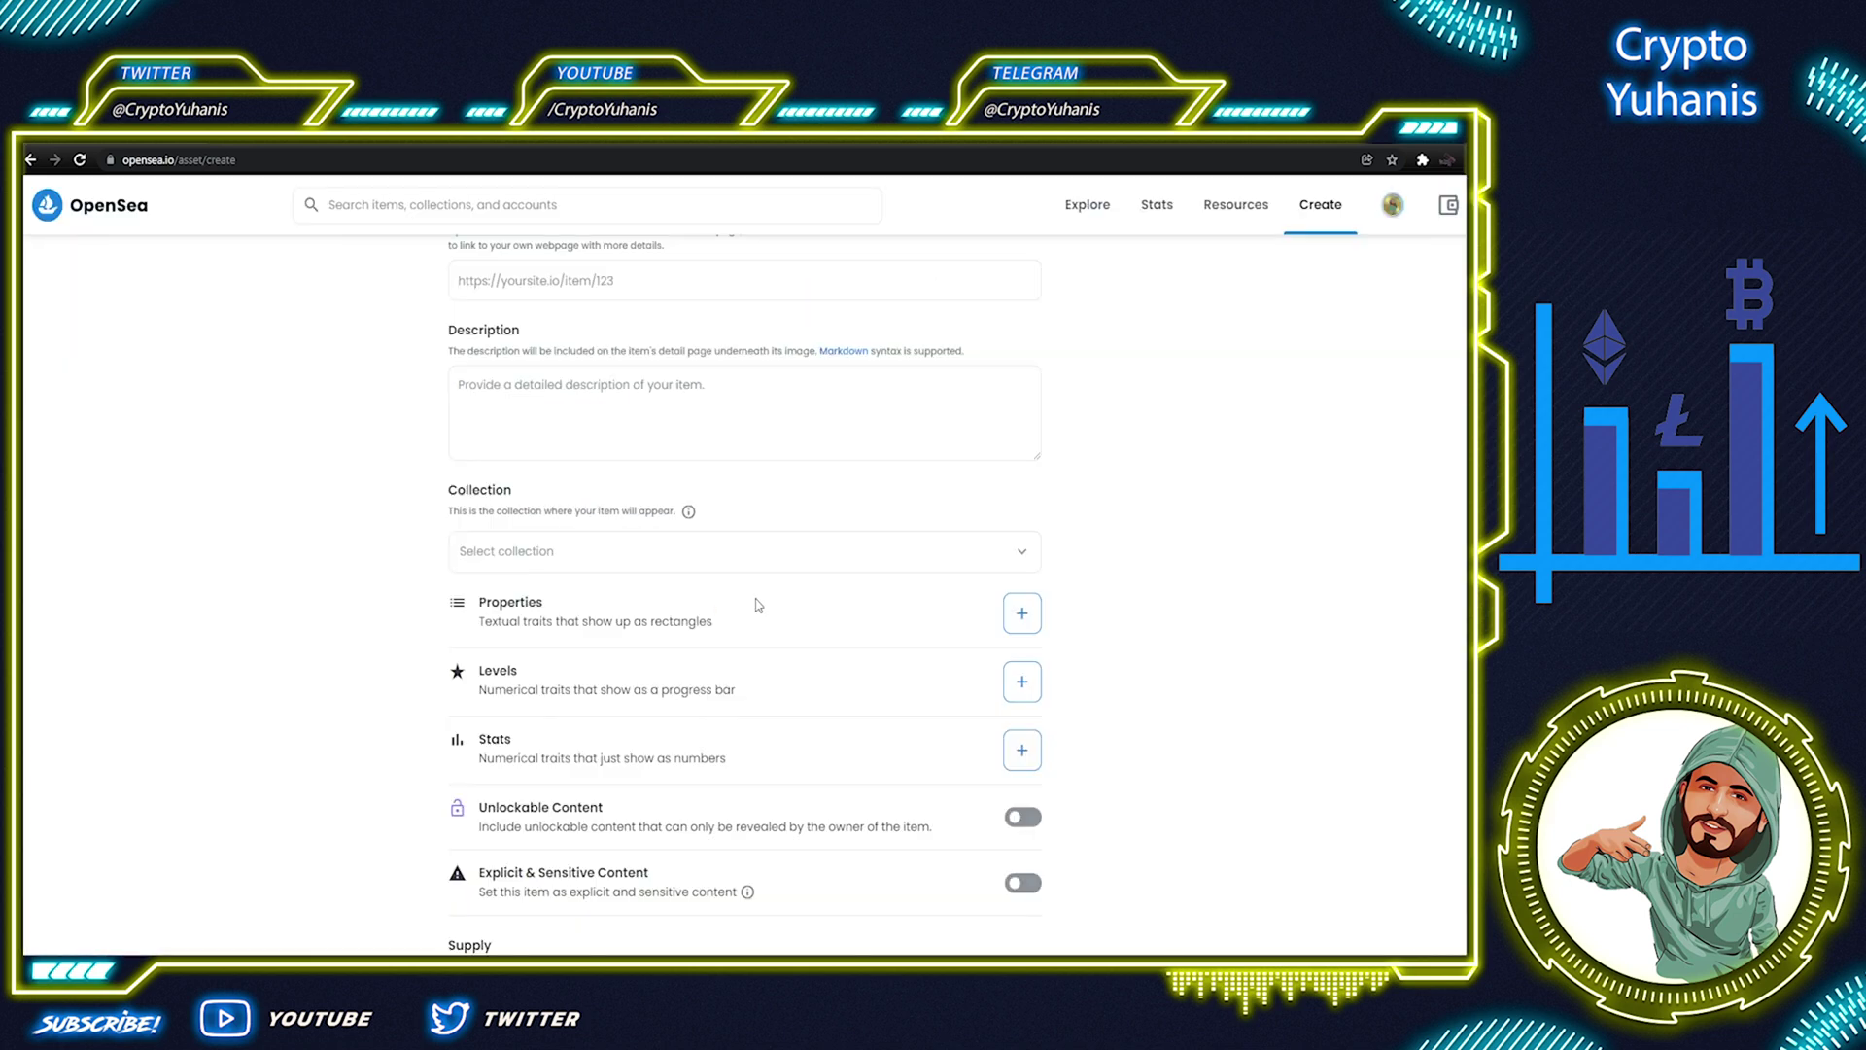
click(1022, 681)
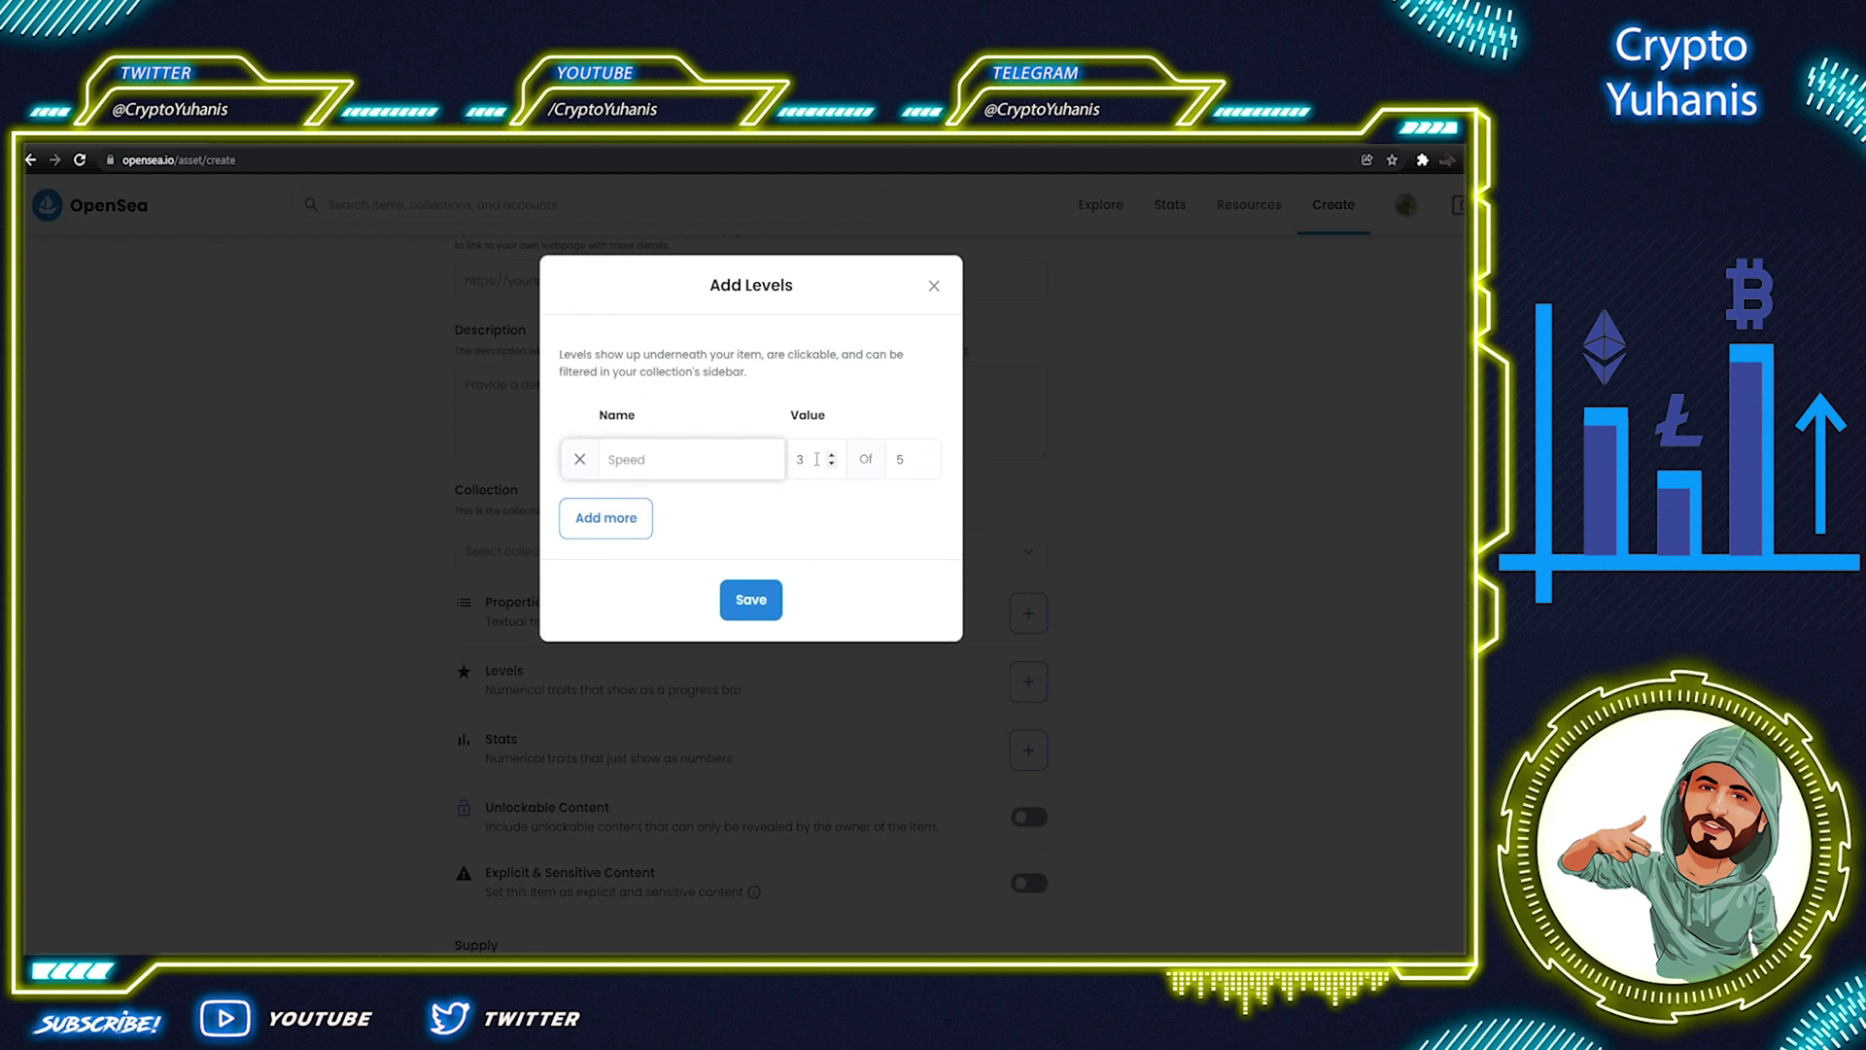
key(Tab)
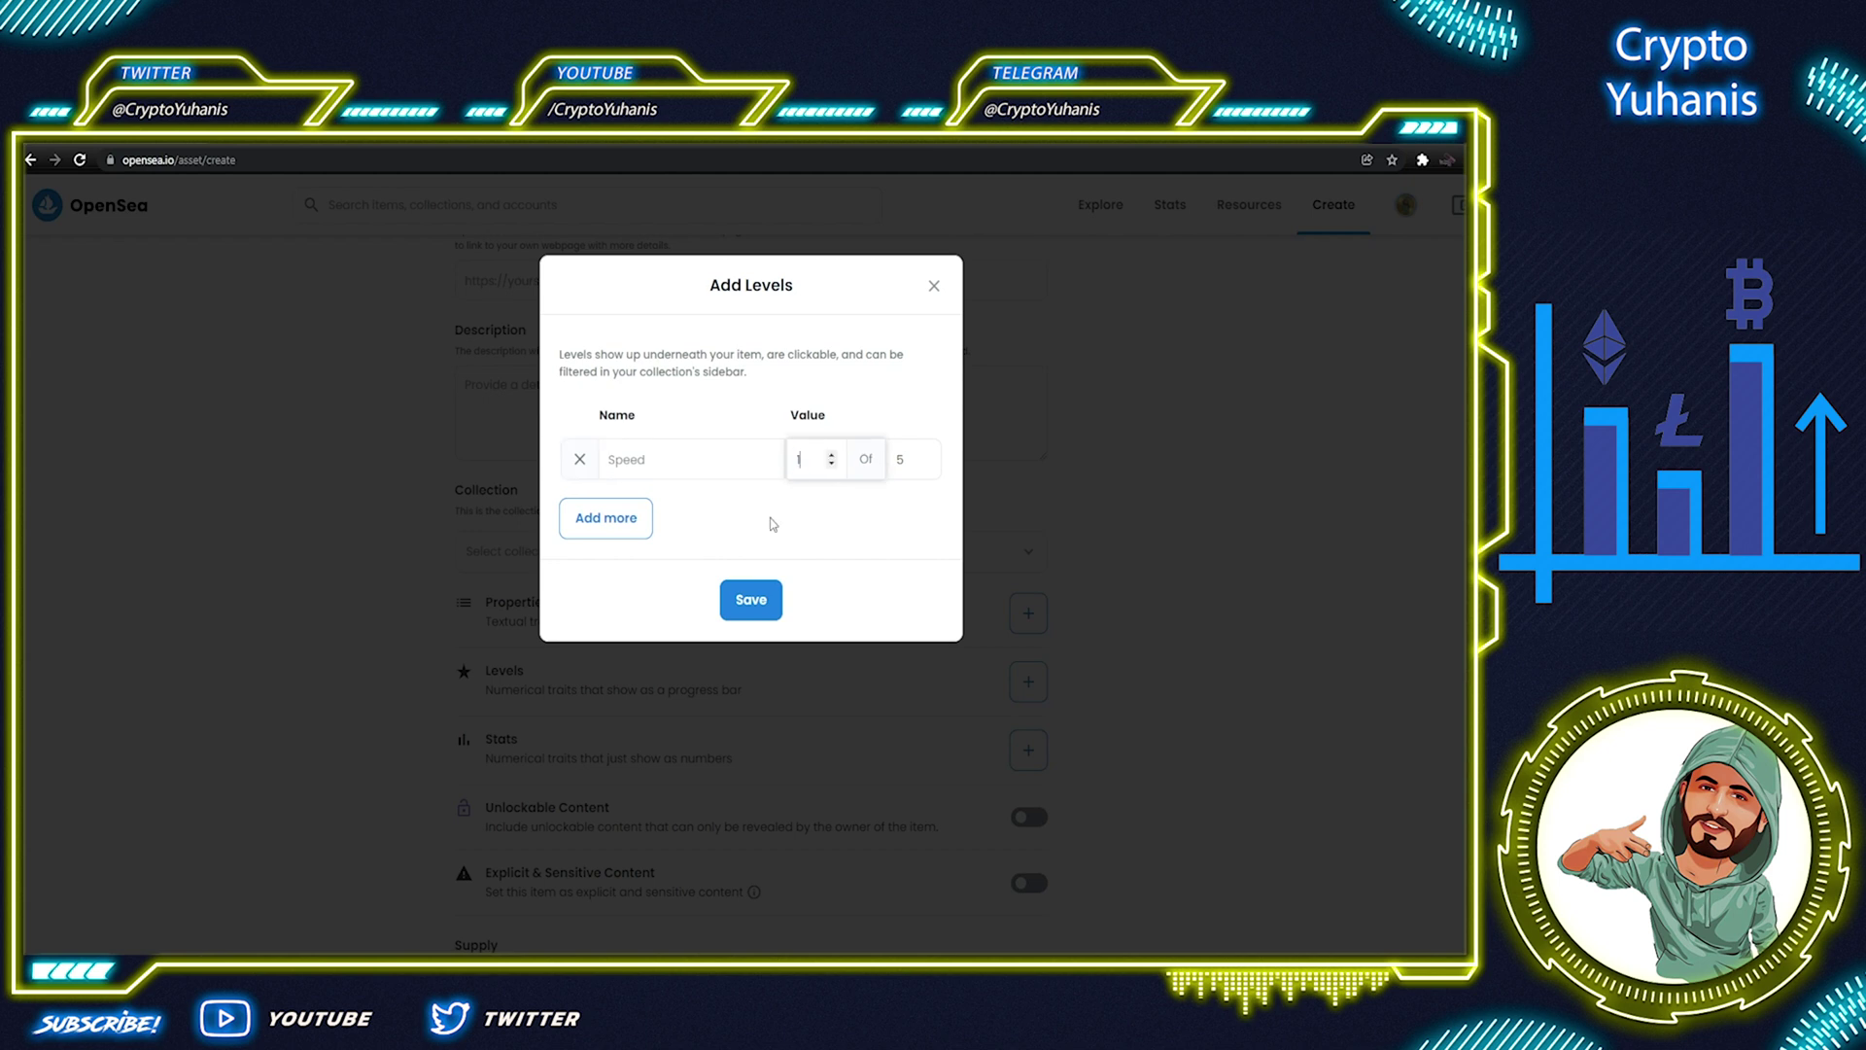
click(751, 608)
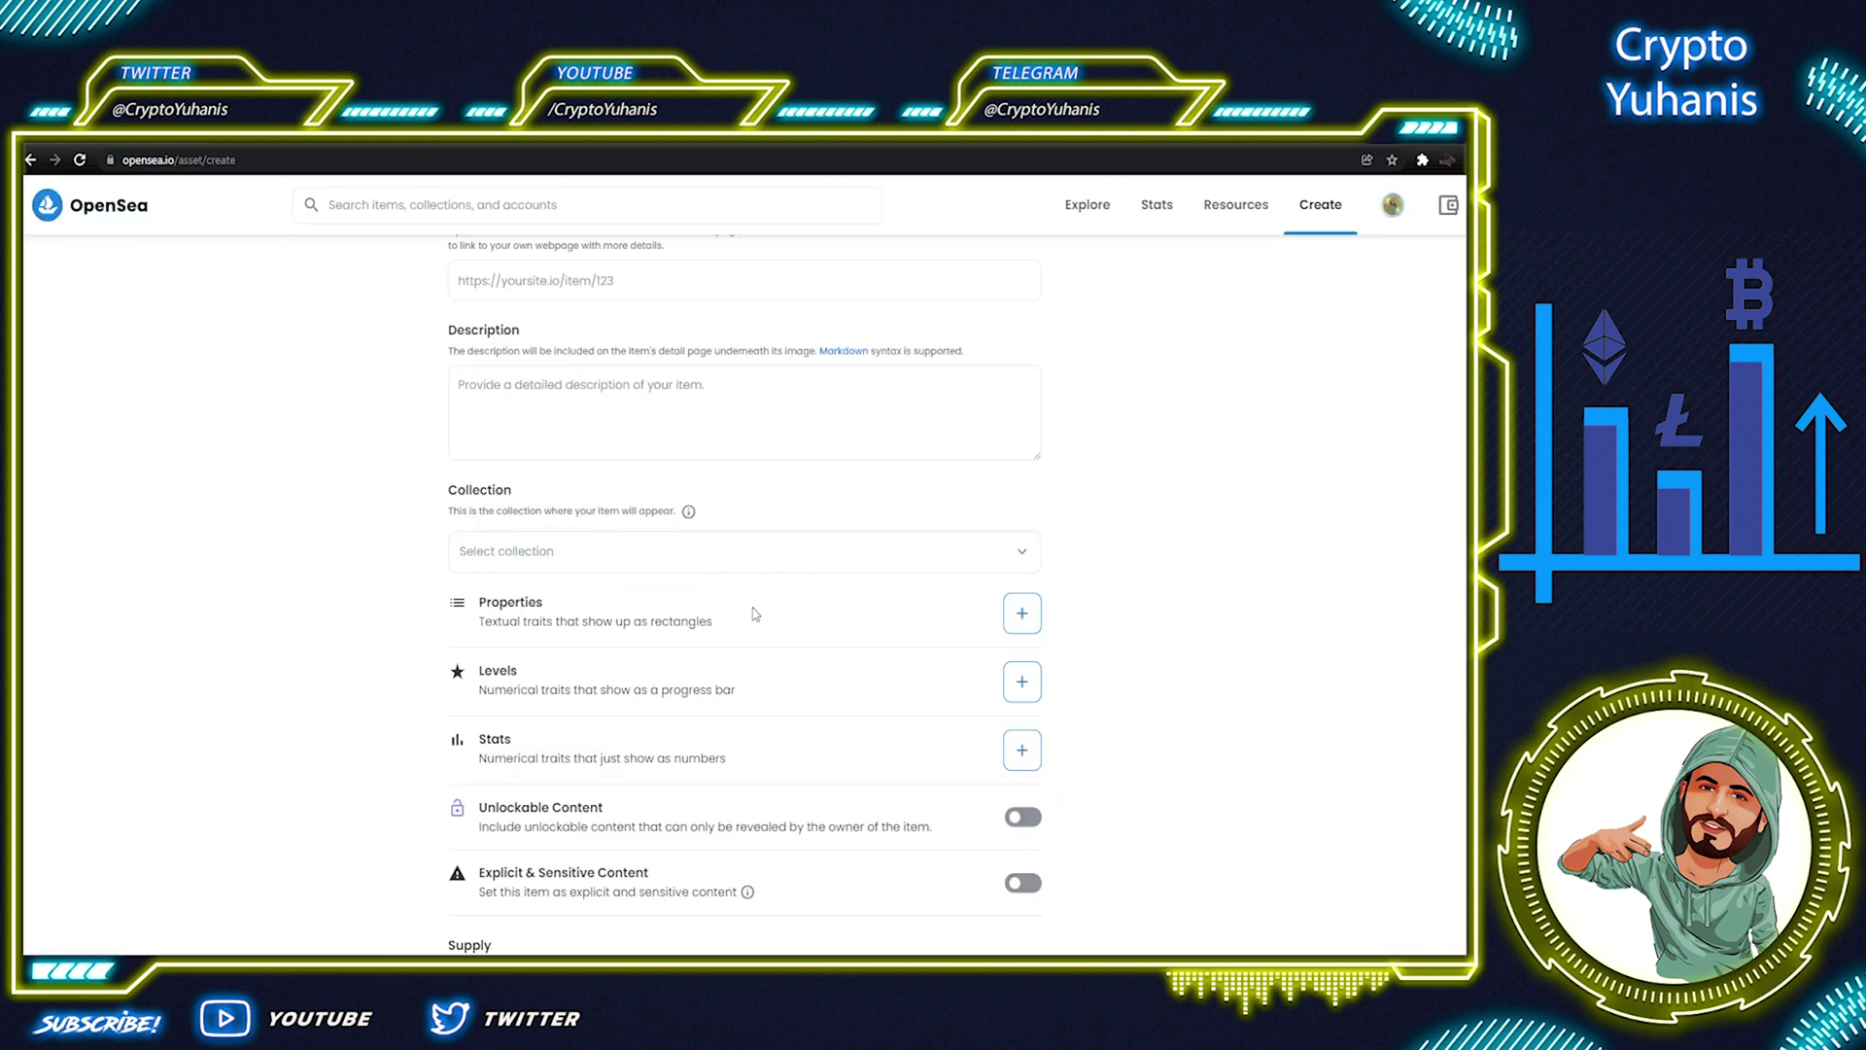
click(1020, 686)
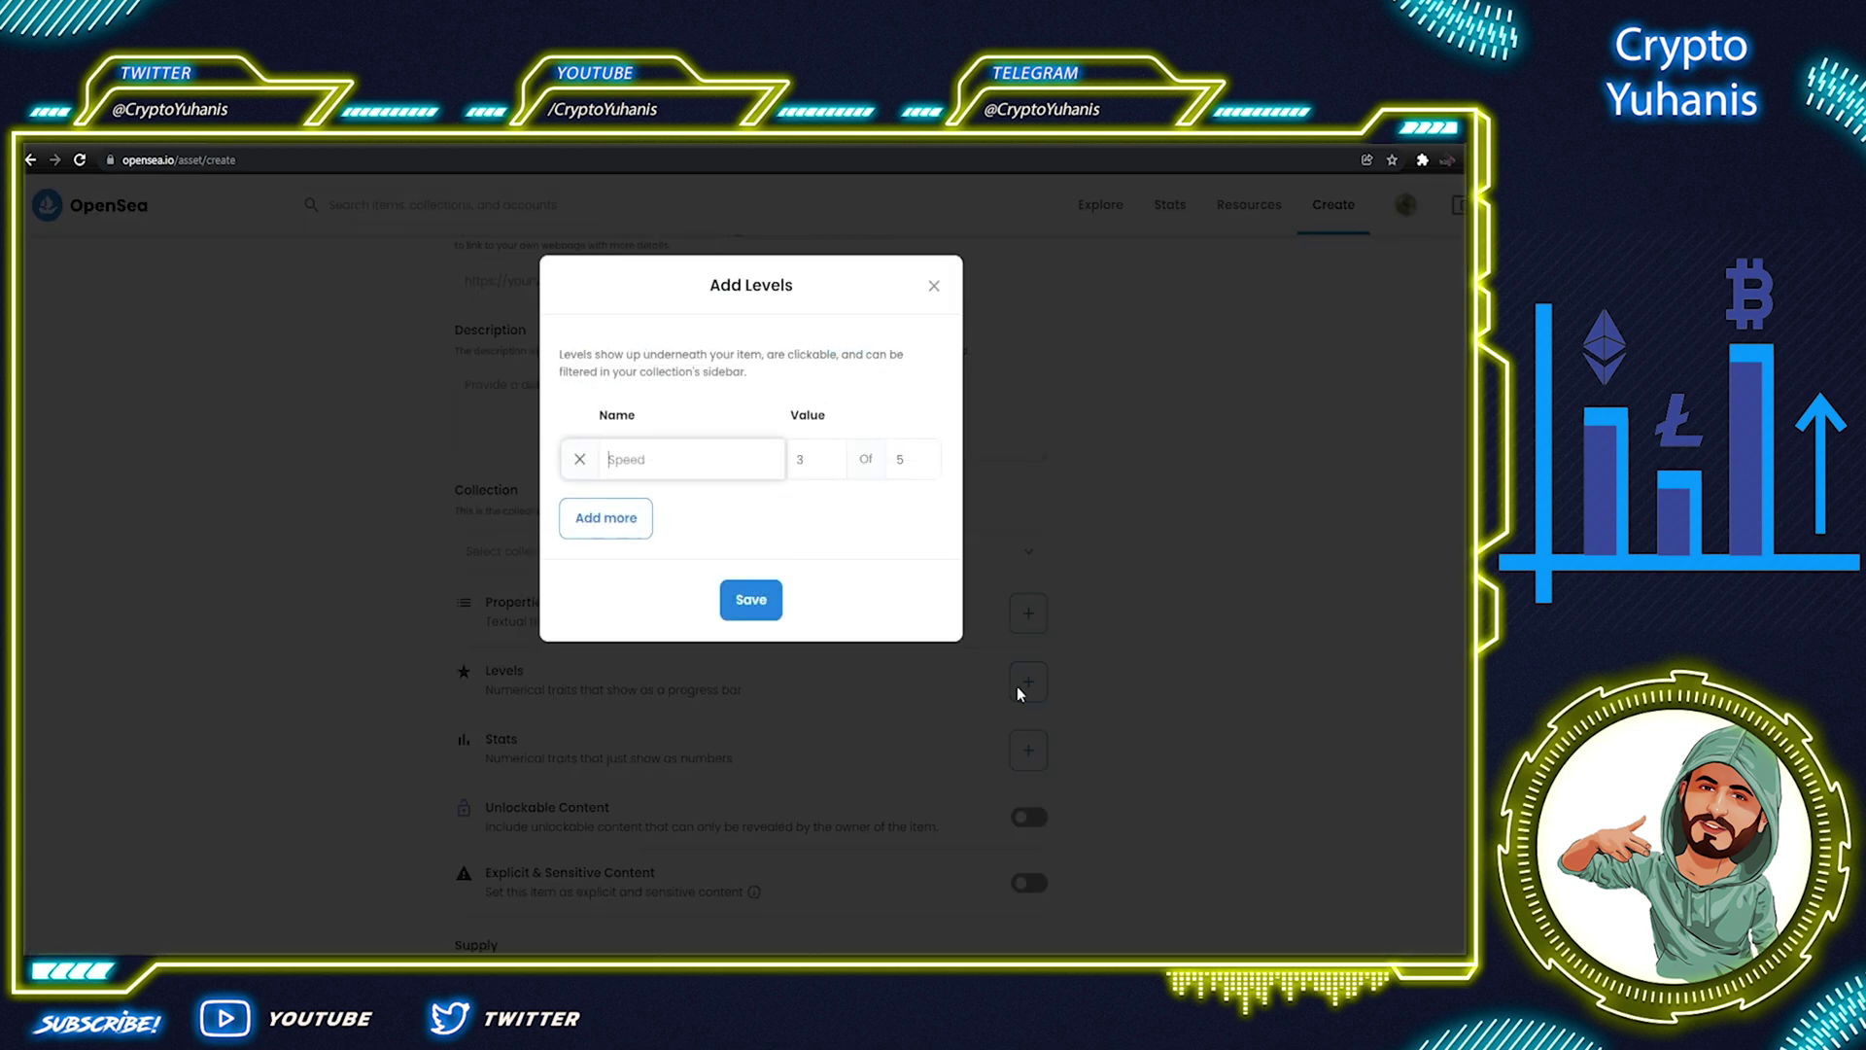
click(935, 290)
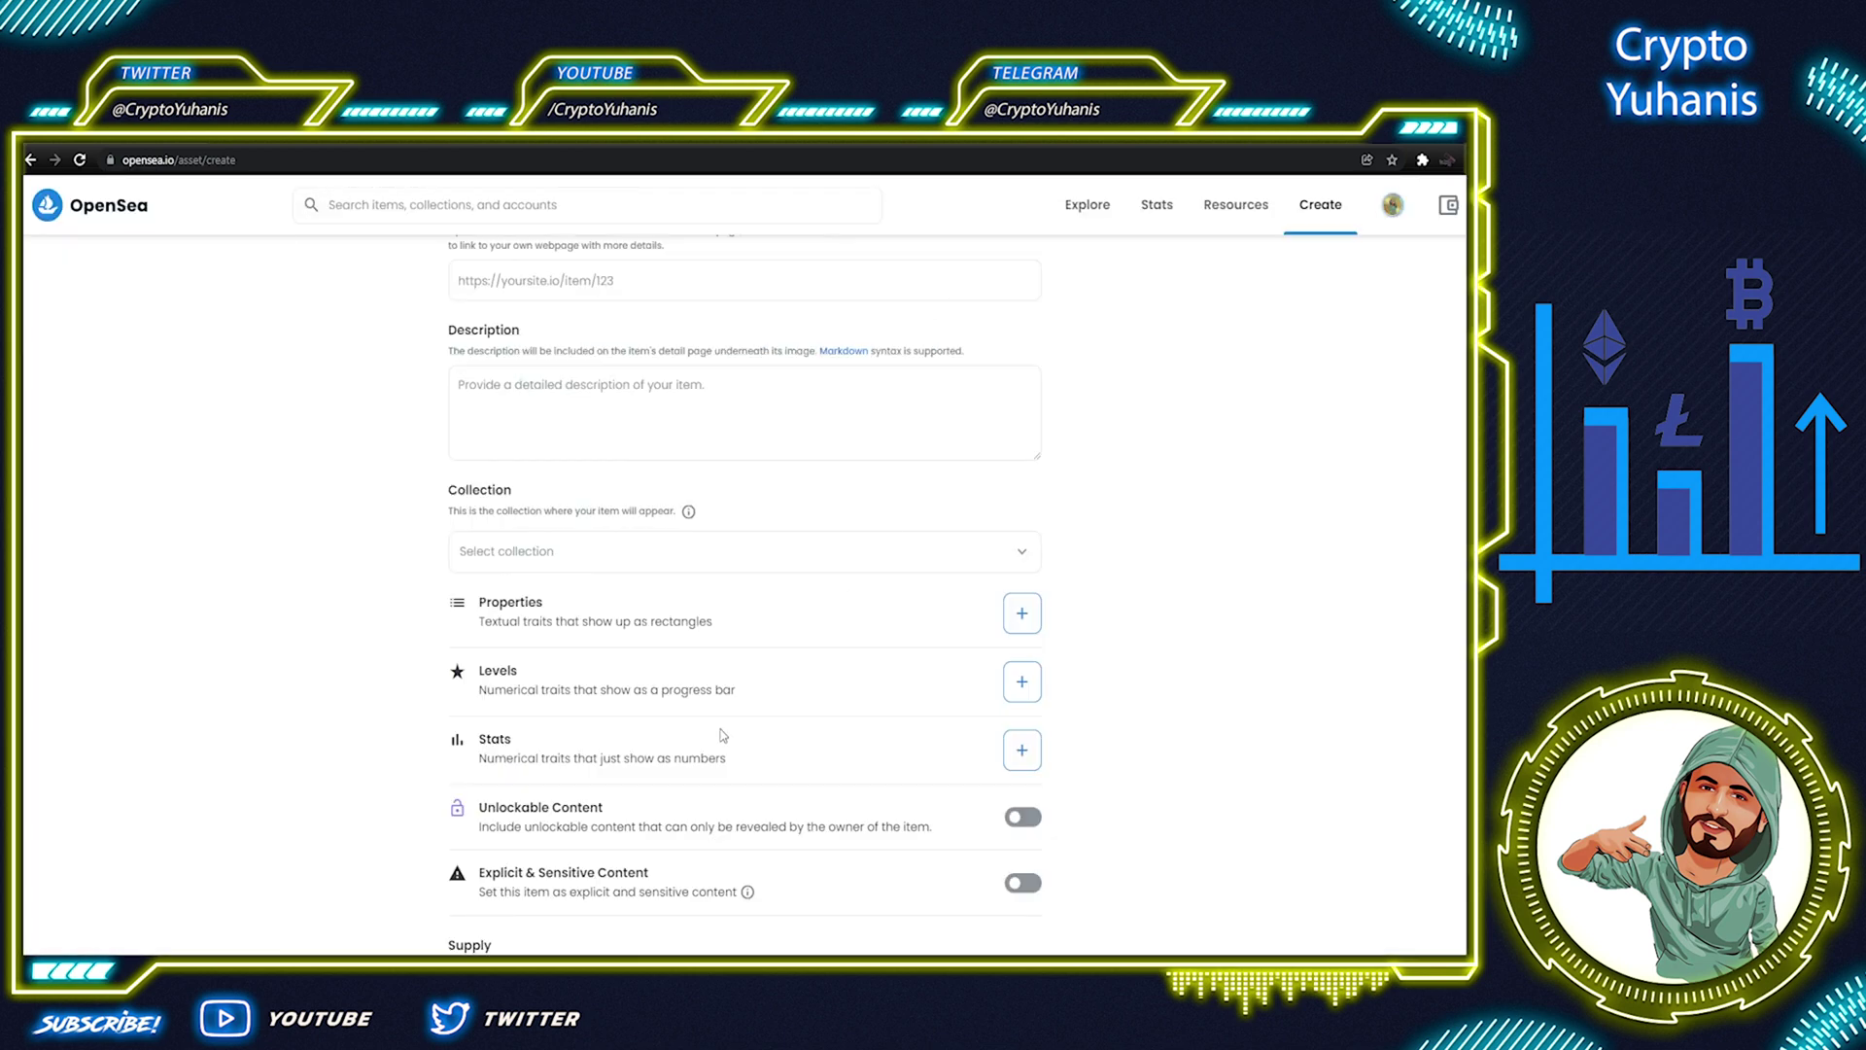
click(1010, 753)
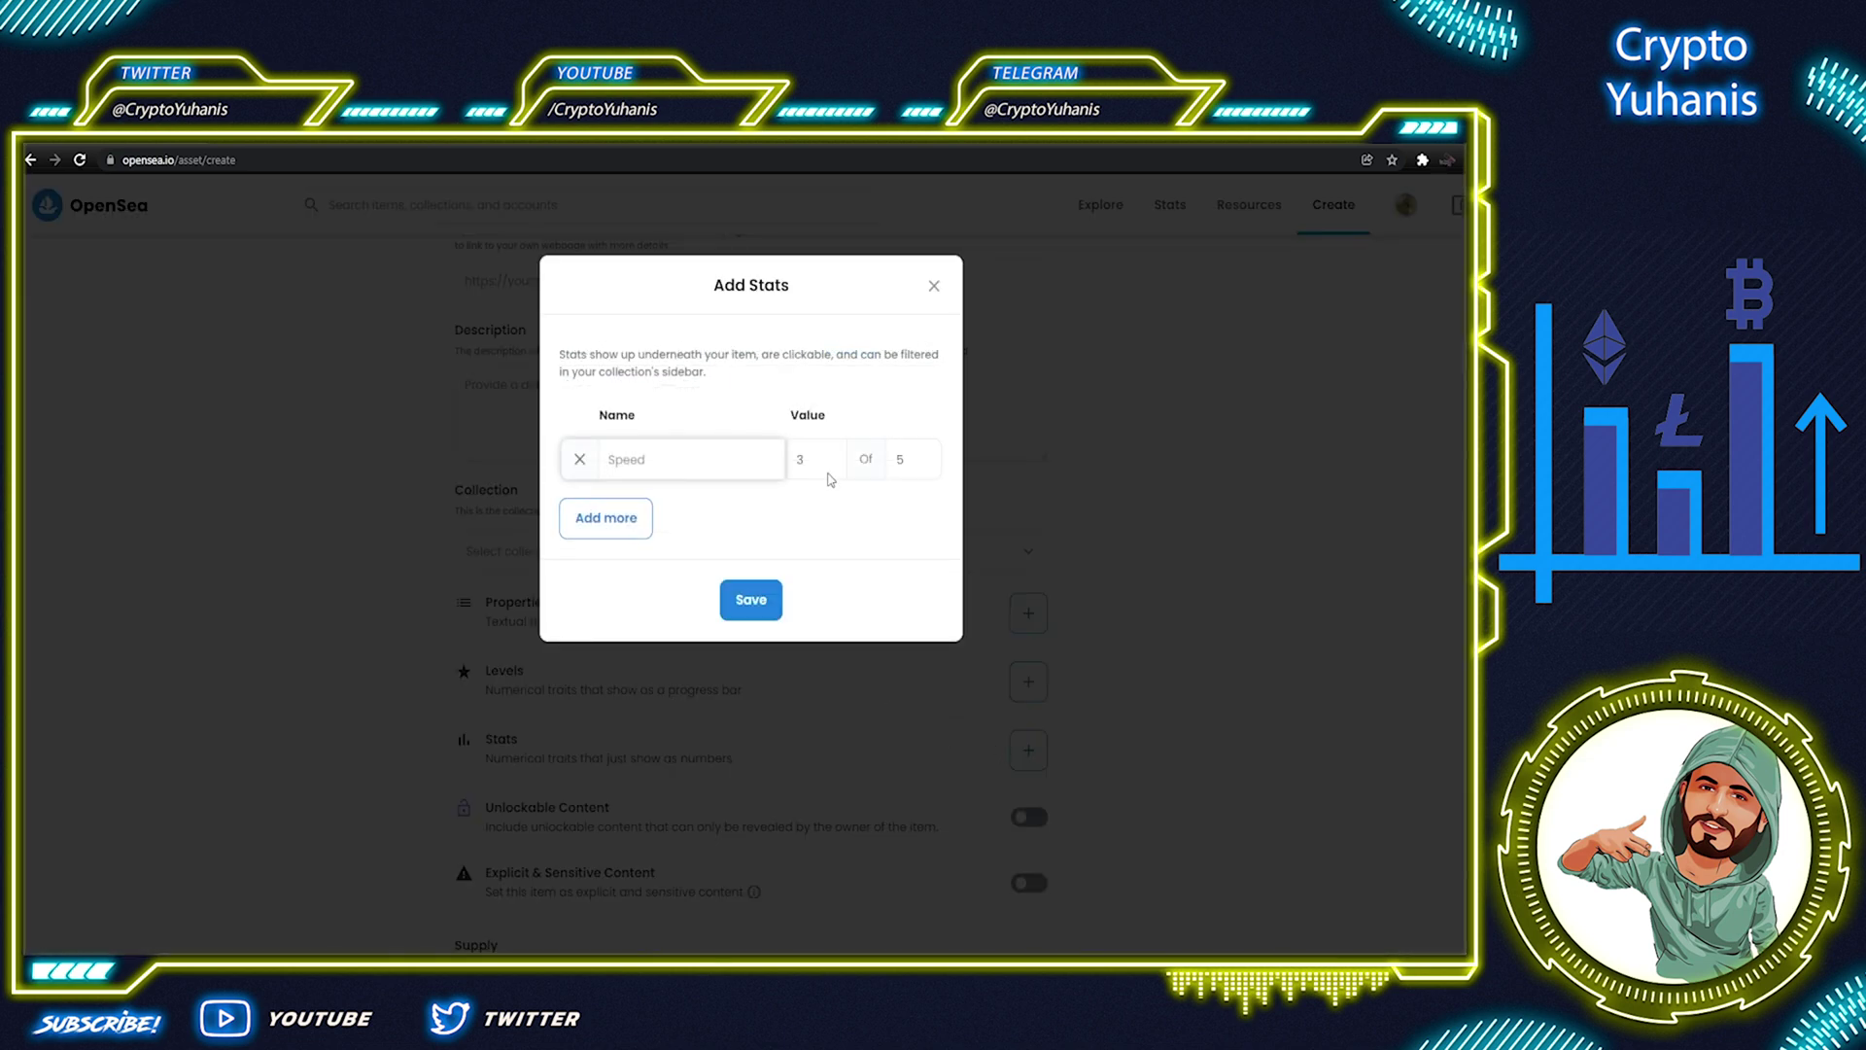
click(934, 286)
scroll(777, 705, down, 1)
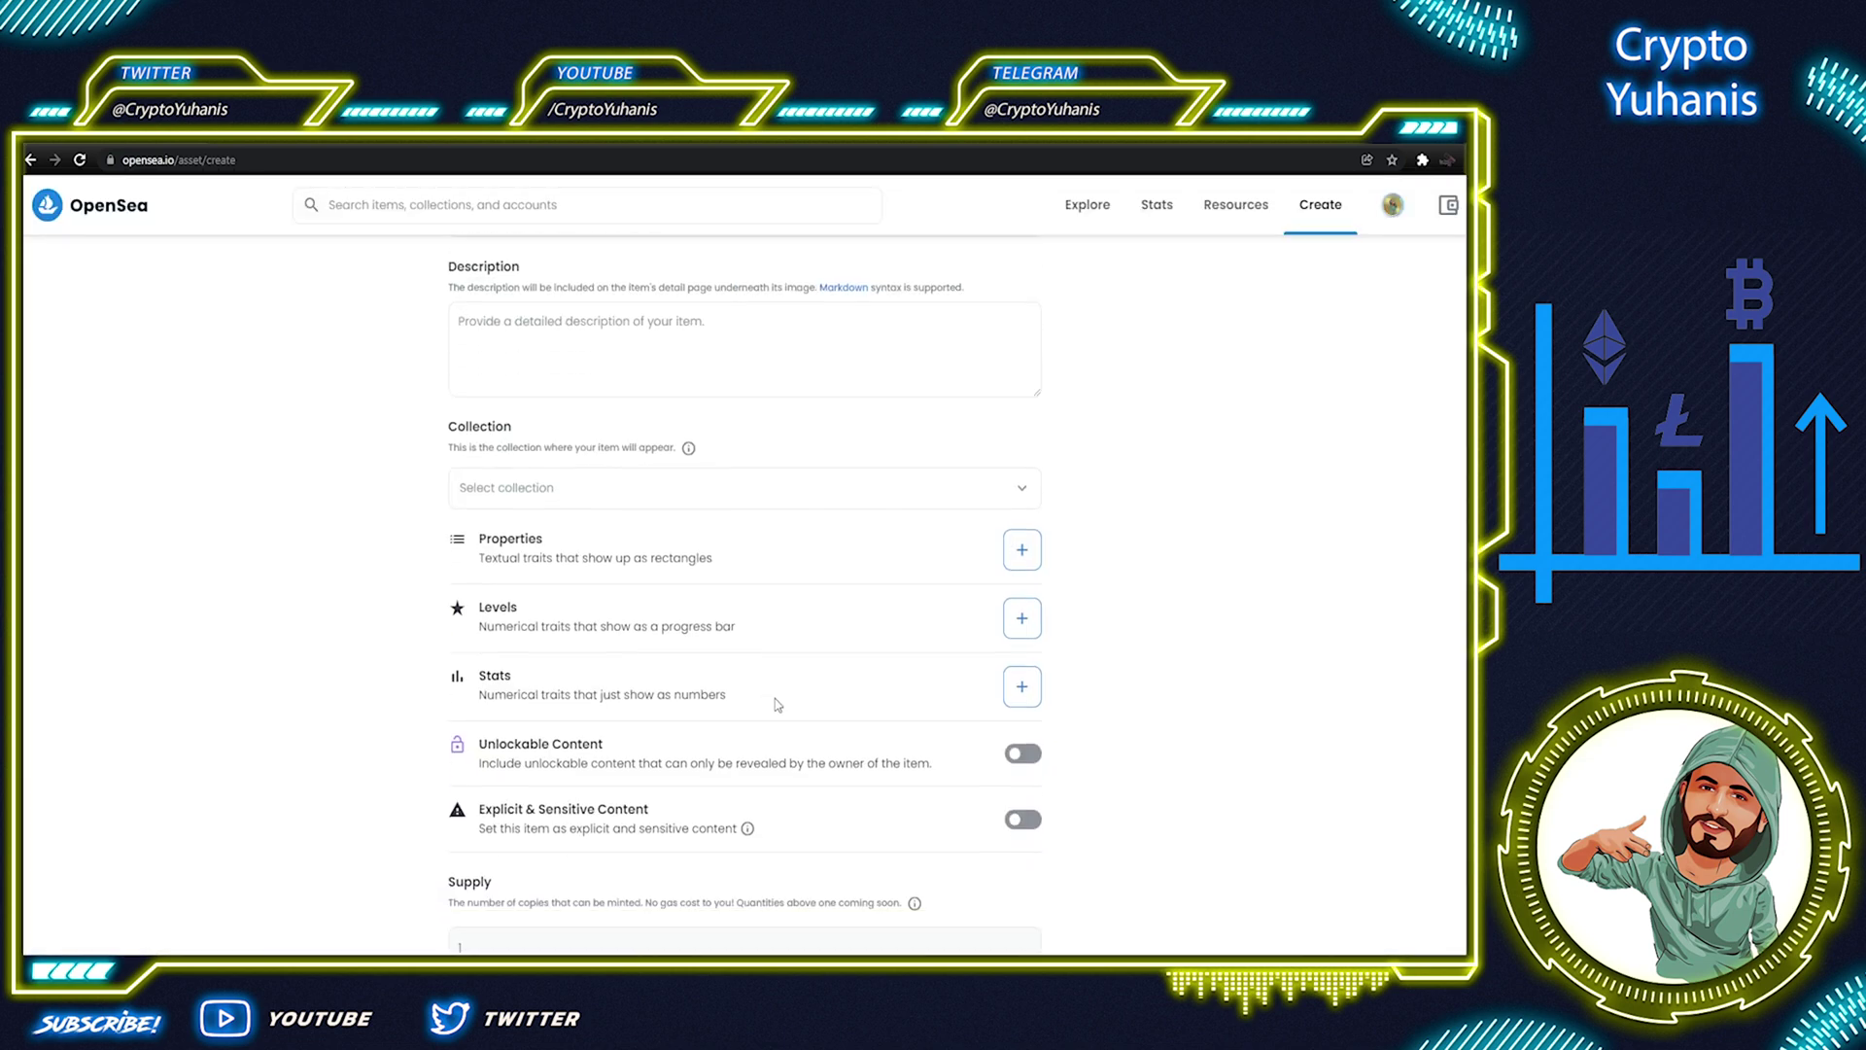
scroll(777, 704, down, 1)
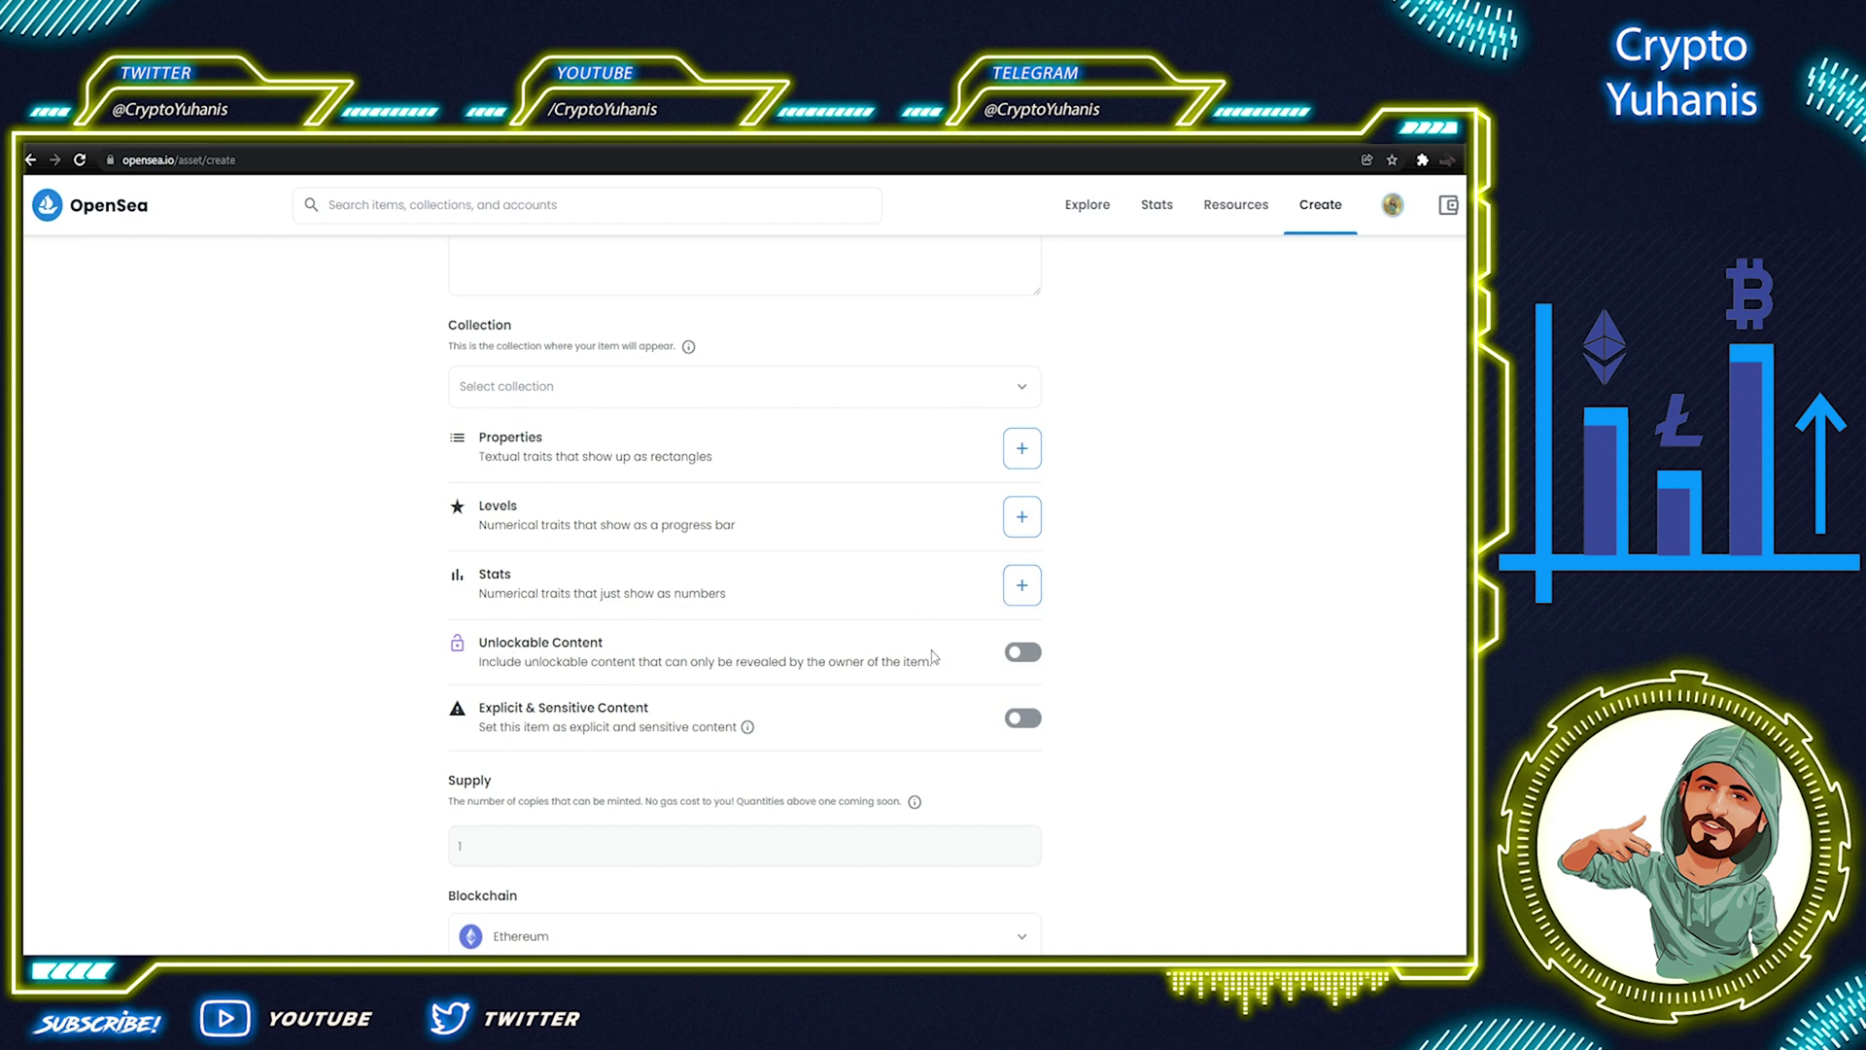
Switch Unlockable Content on, then back off, and mint the Yuhanis NFT
click(1016, 661)
click(547, 720)
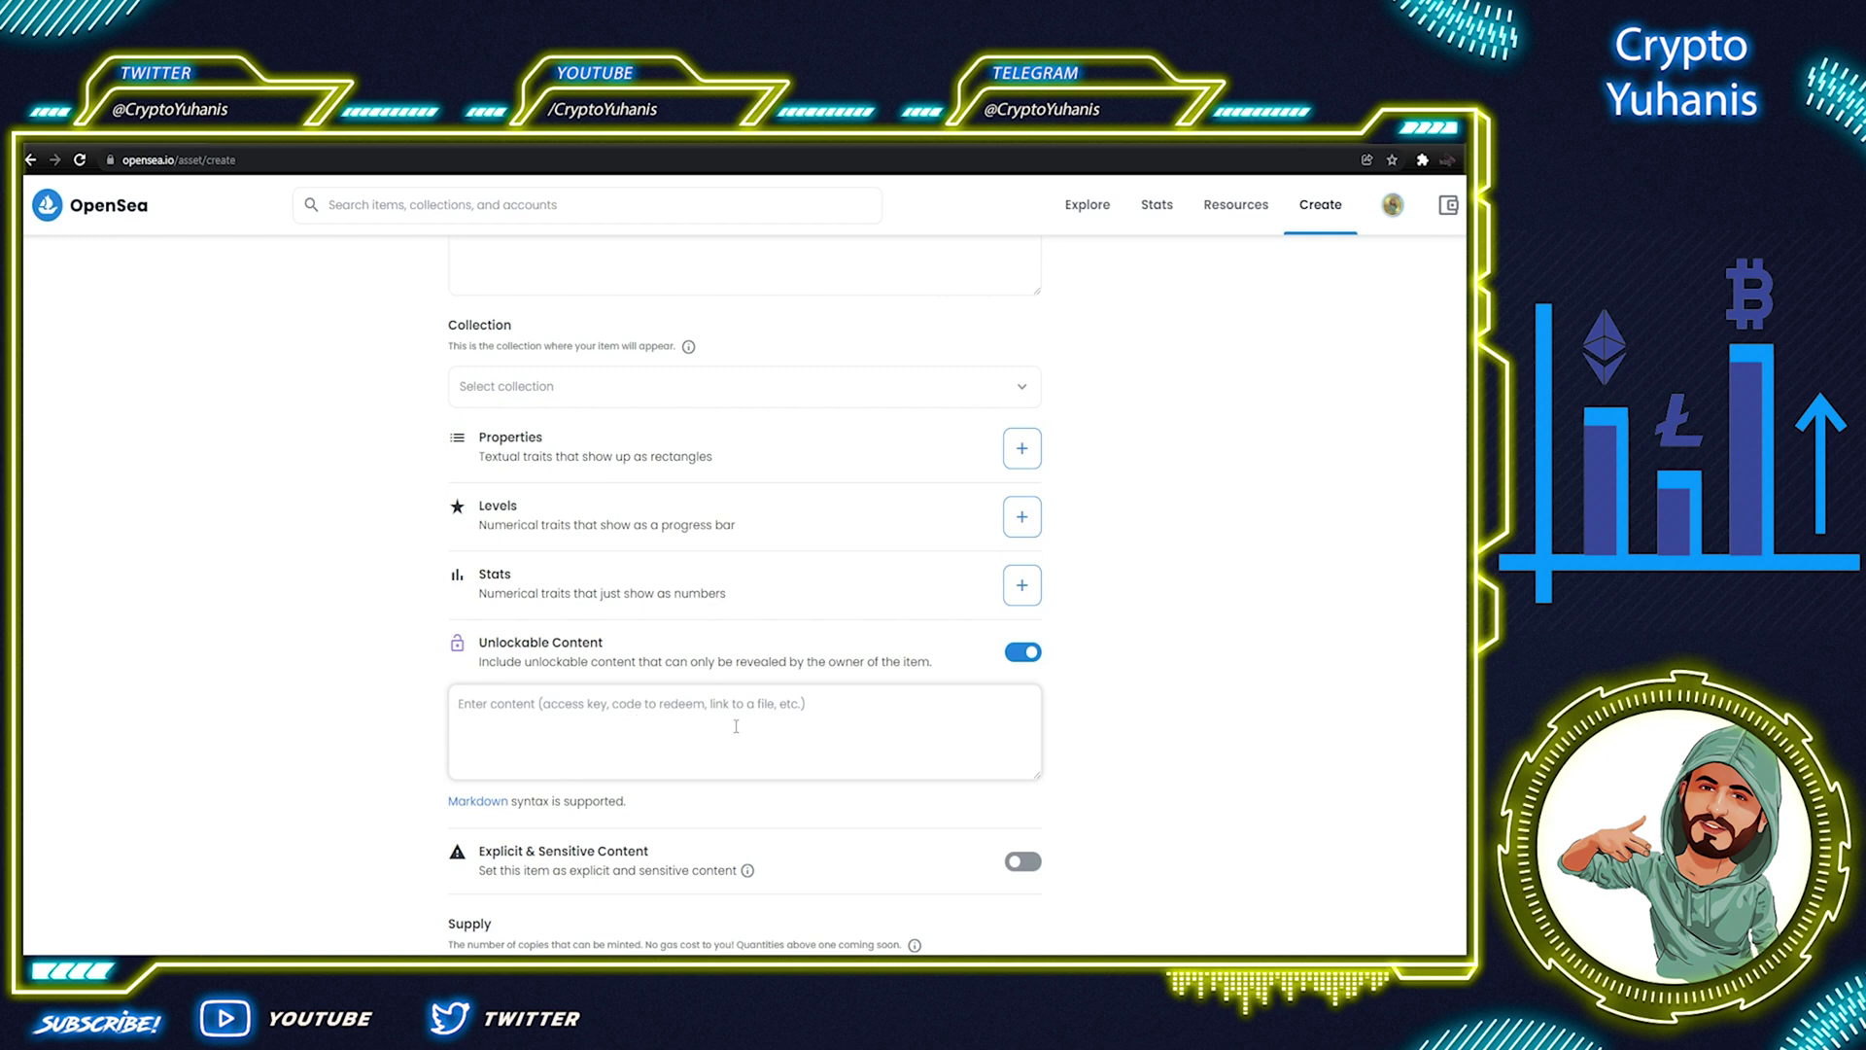
click(1024, 659)
scroll(787, 712, down, 3)
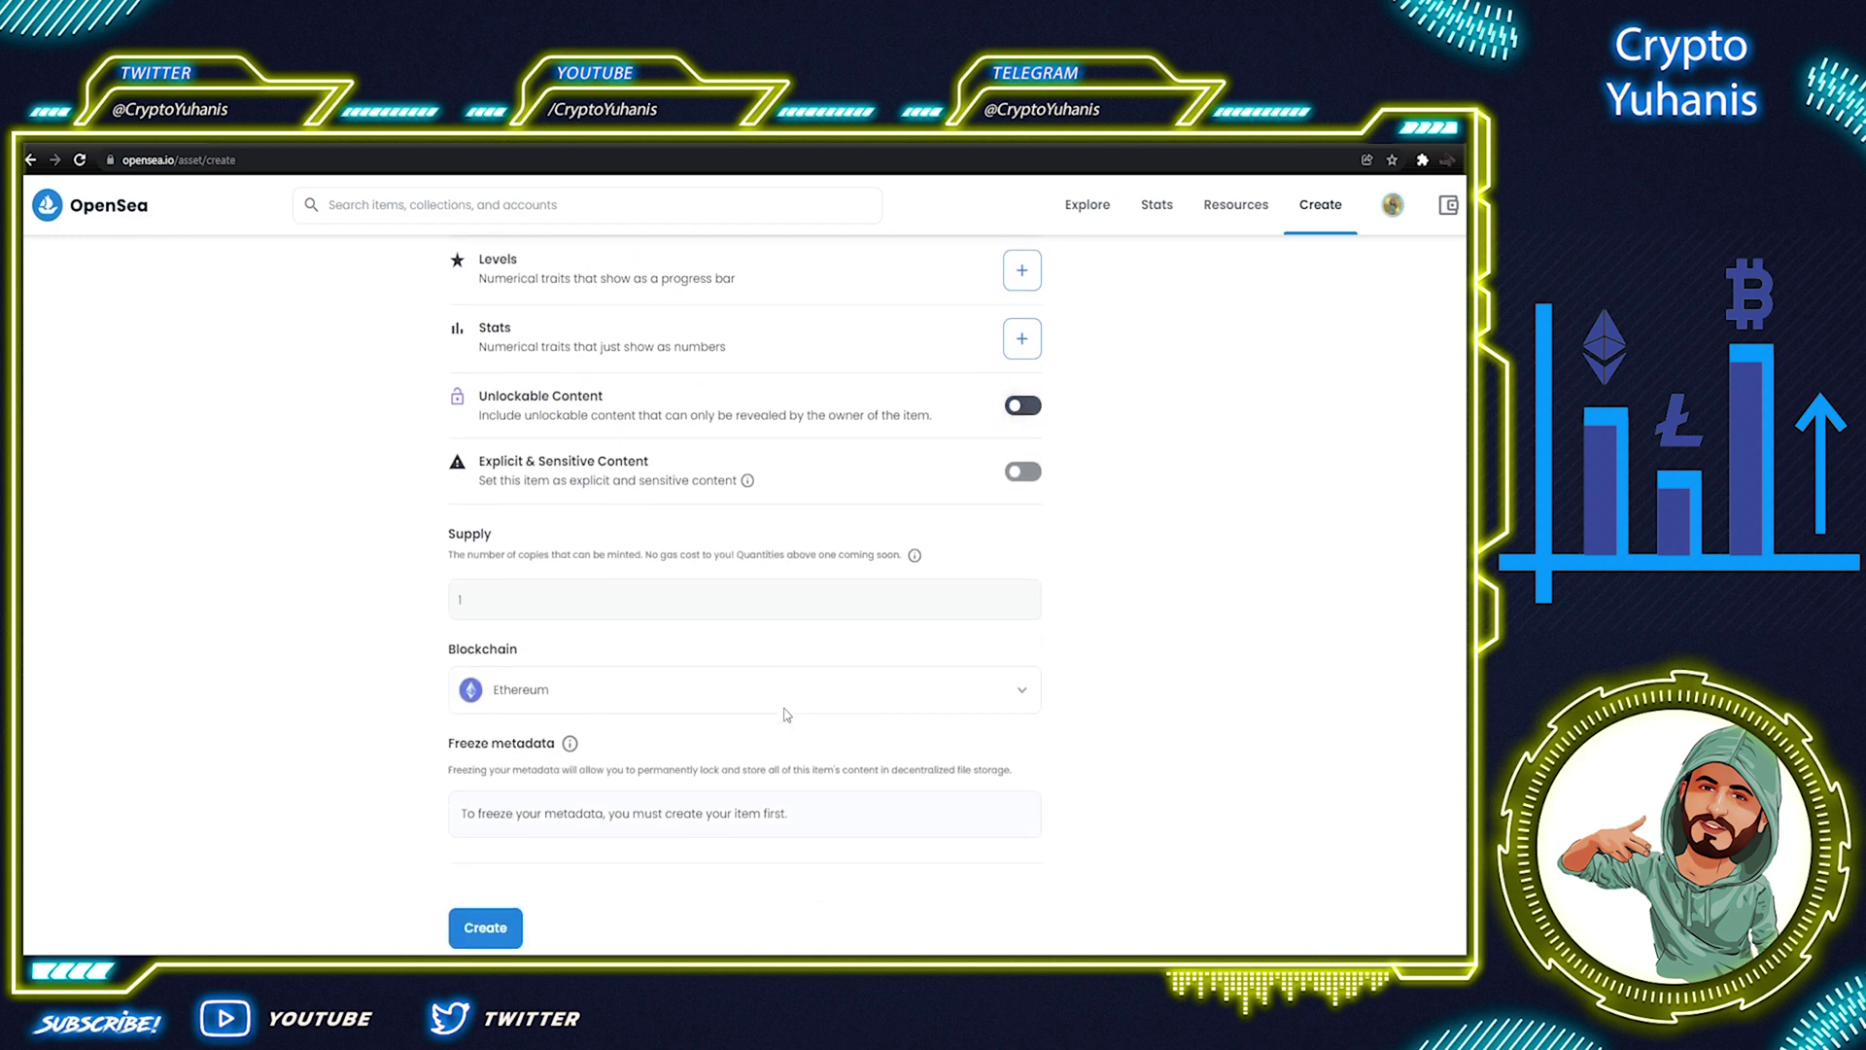
click(491, 914)
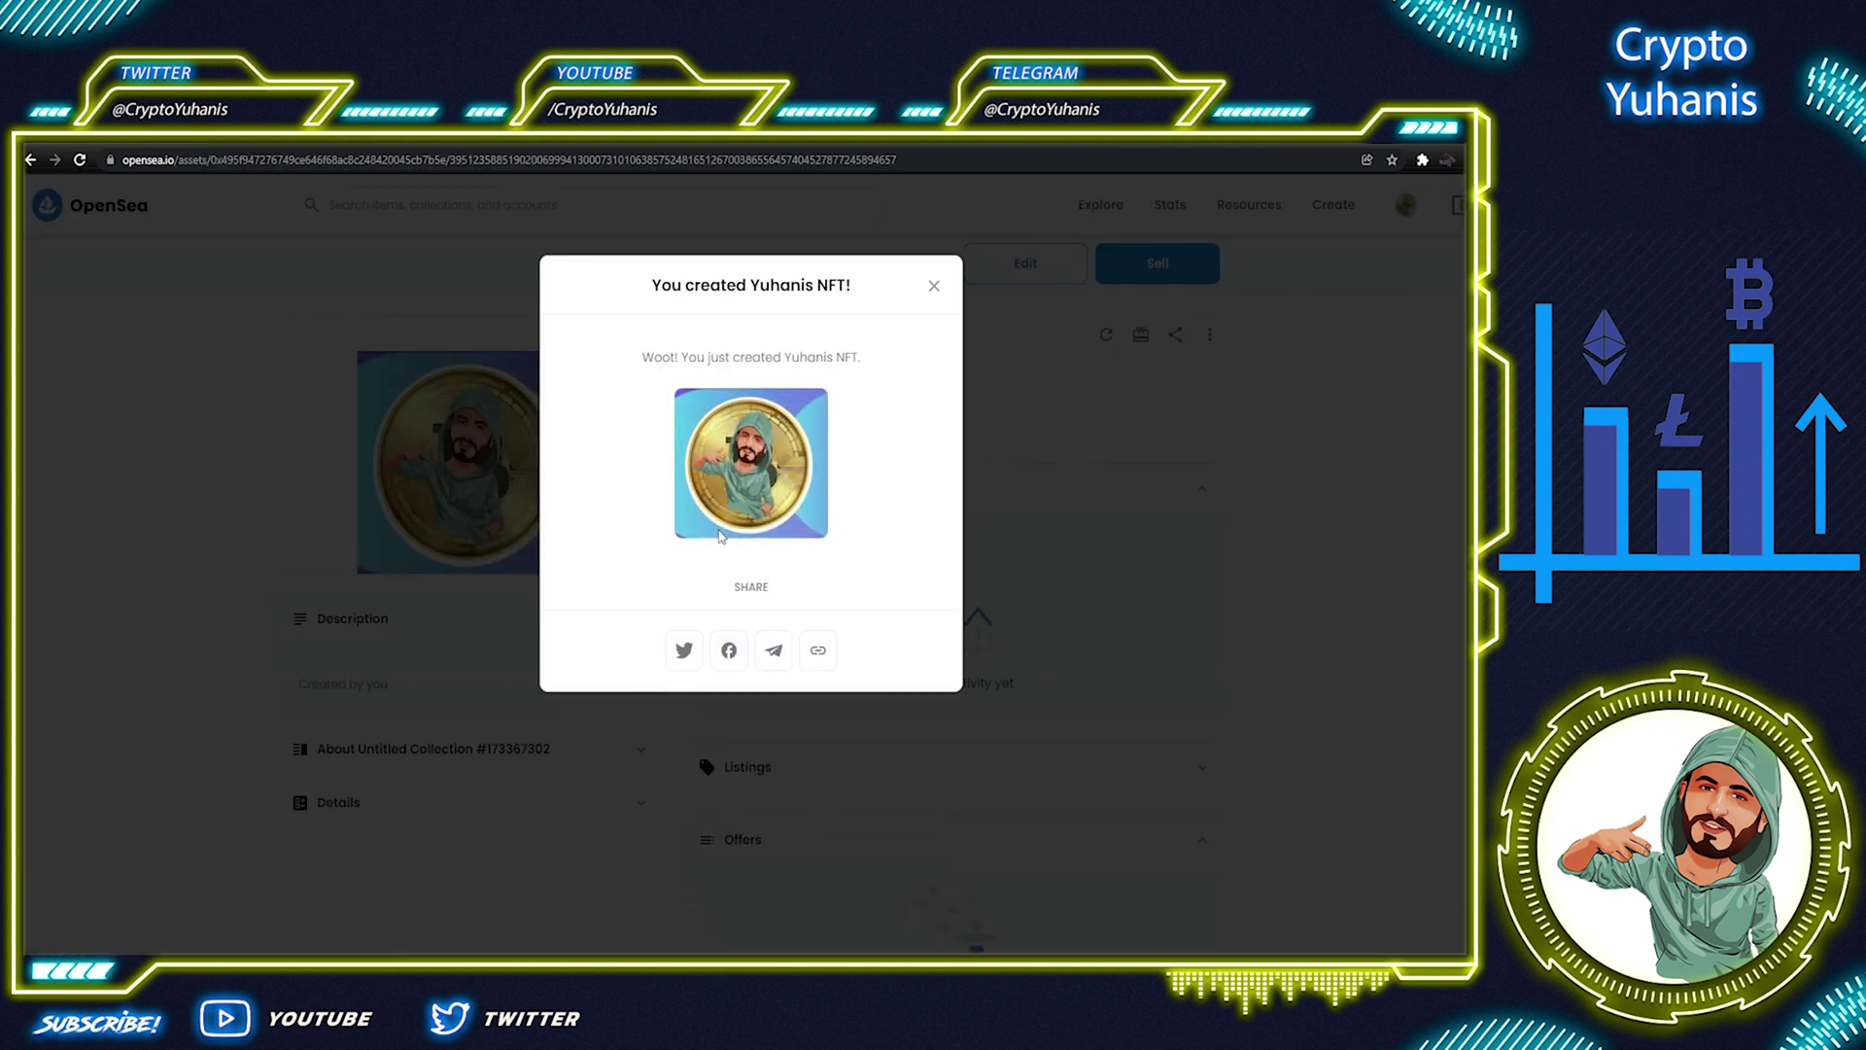
Close the 'You created Yuhanis NFT!' dialog and review the item's Minted activity
click(933, 288)
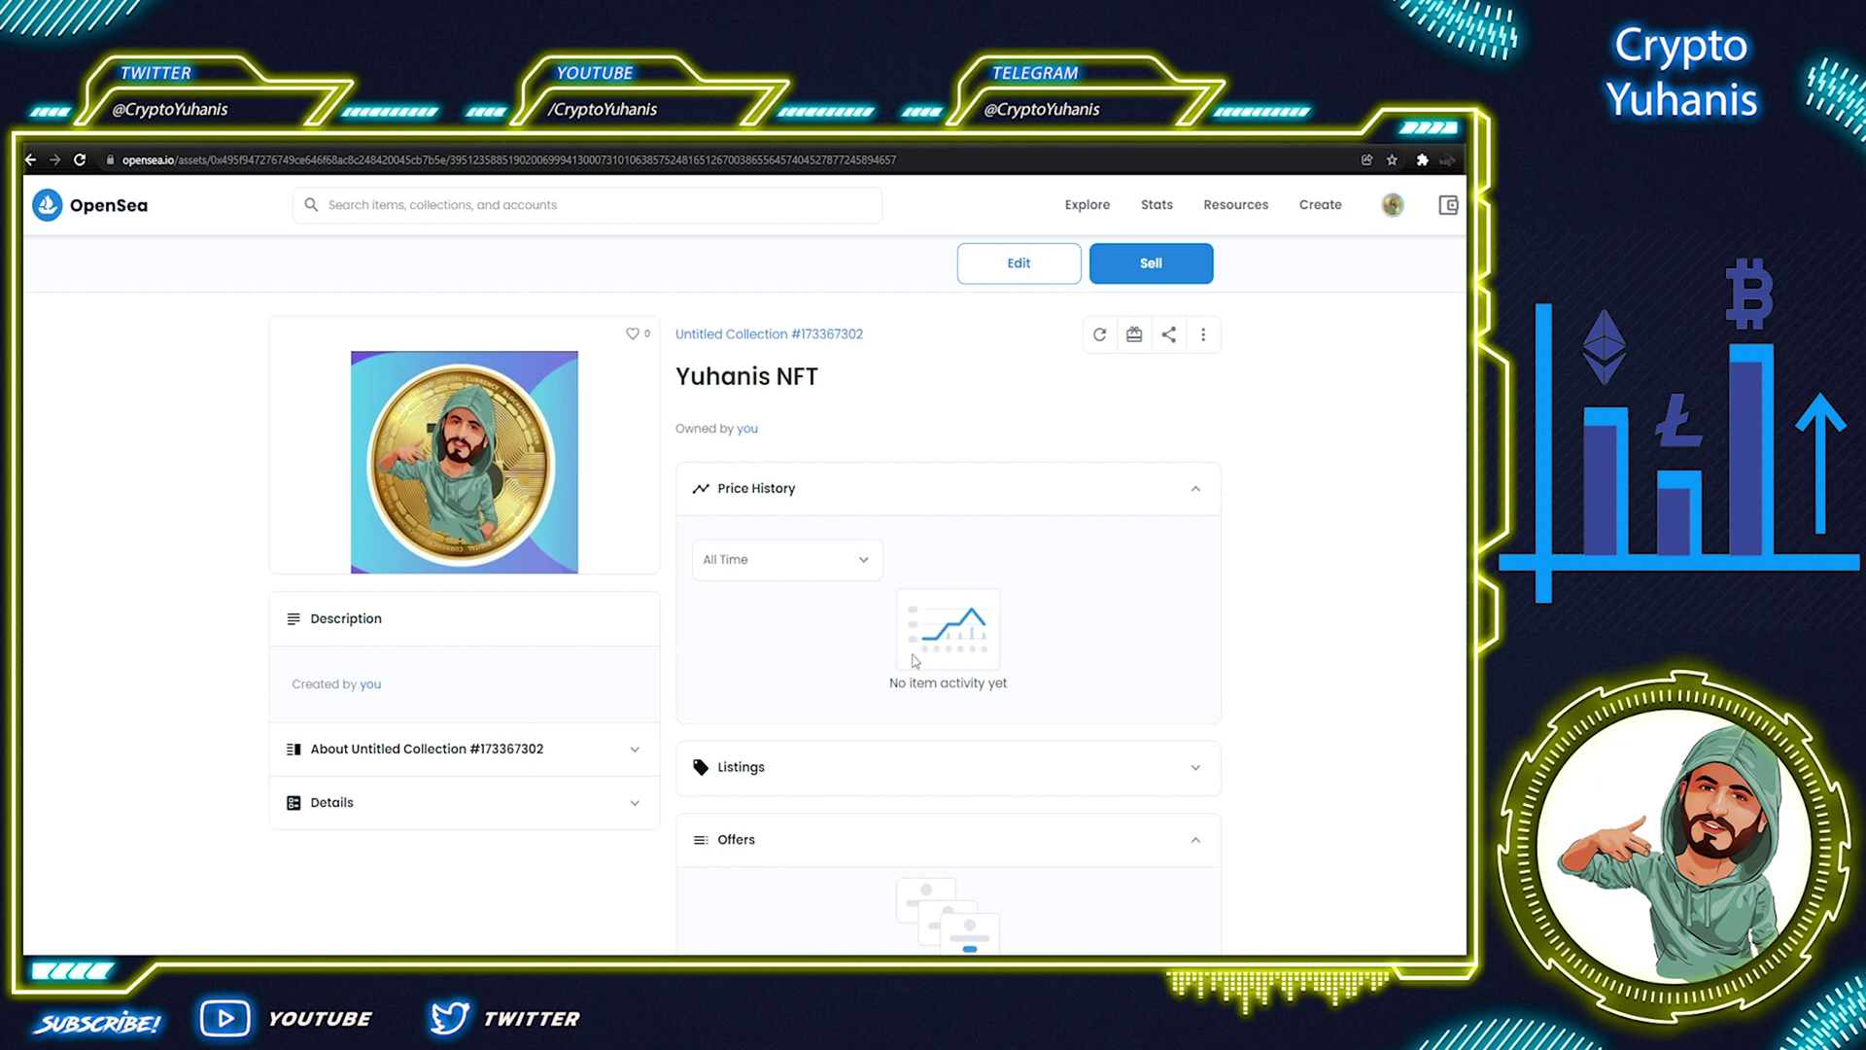
scroll(620, 622, down, 5)
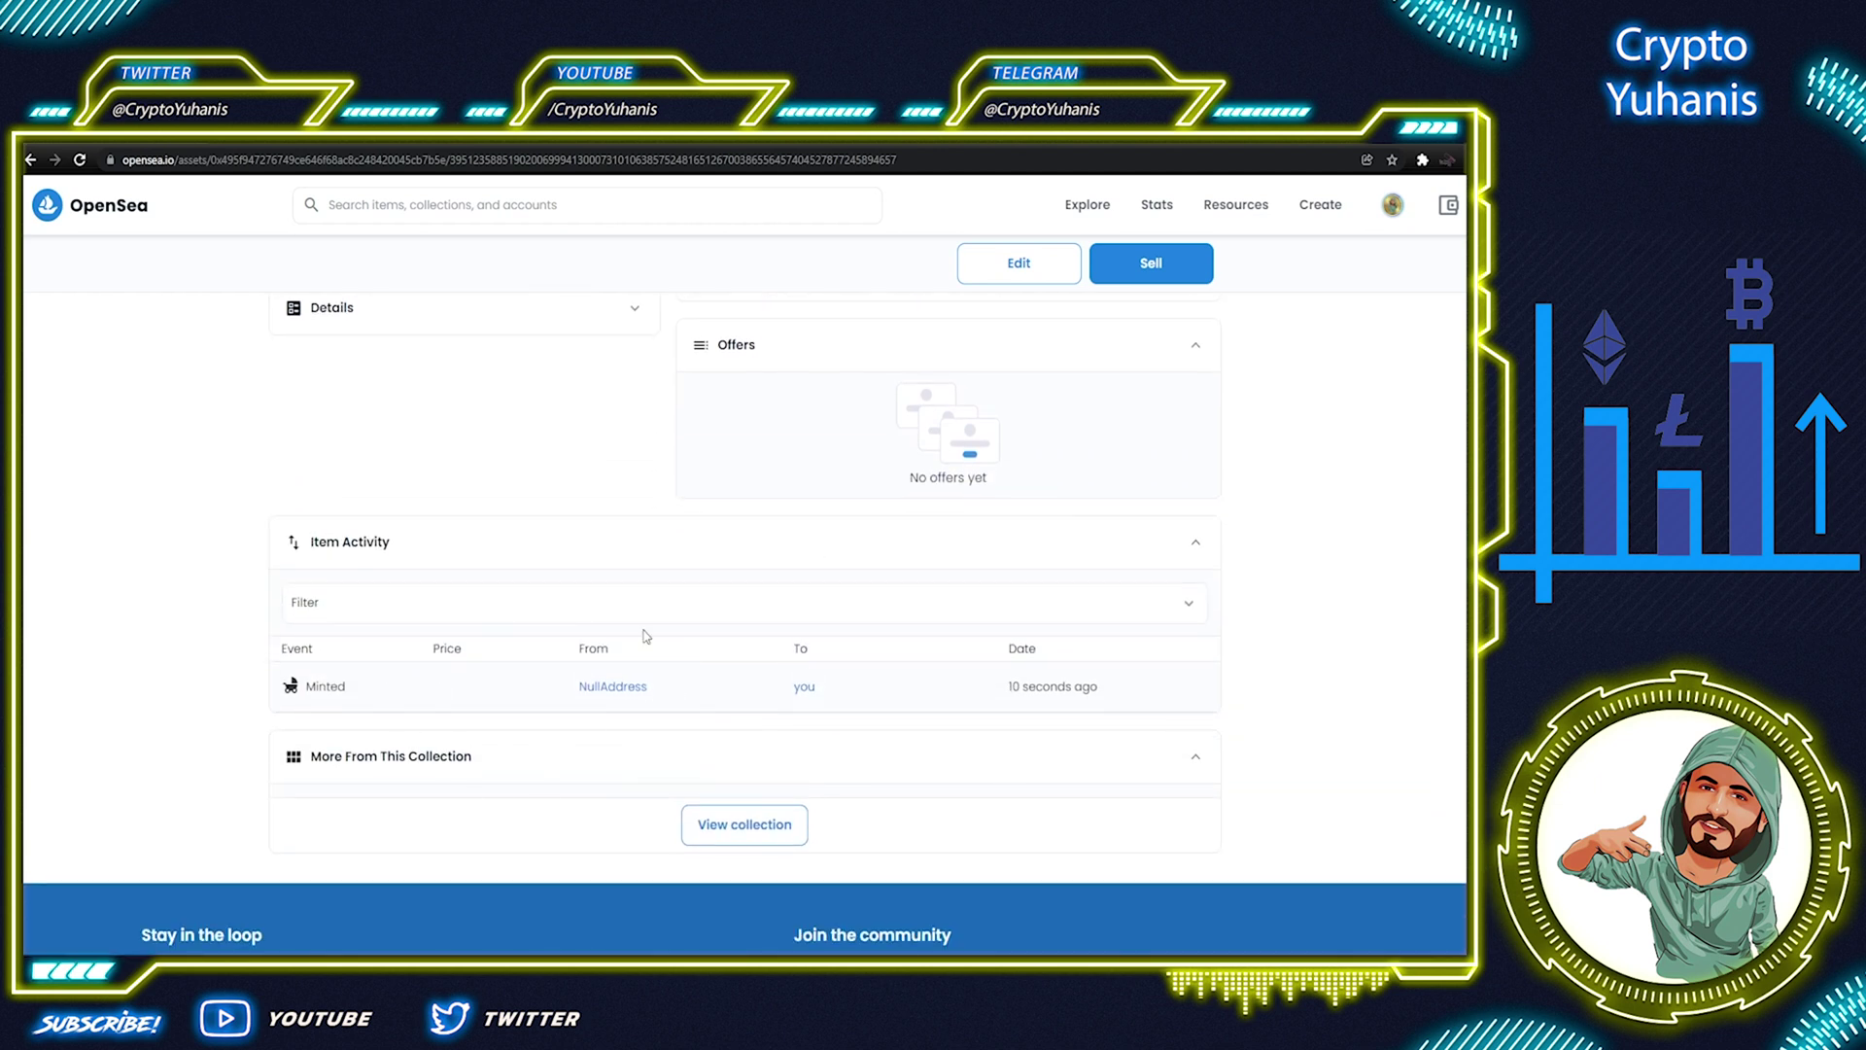
scroll(680, 542, up, 5)
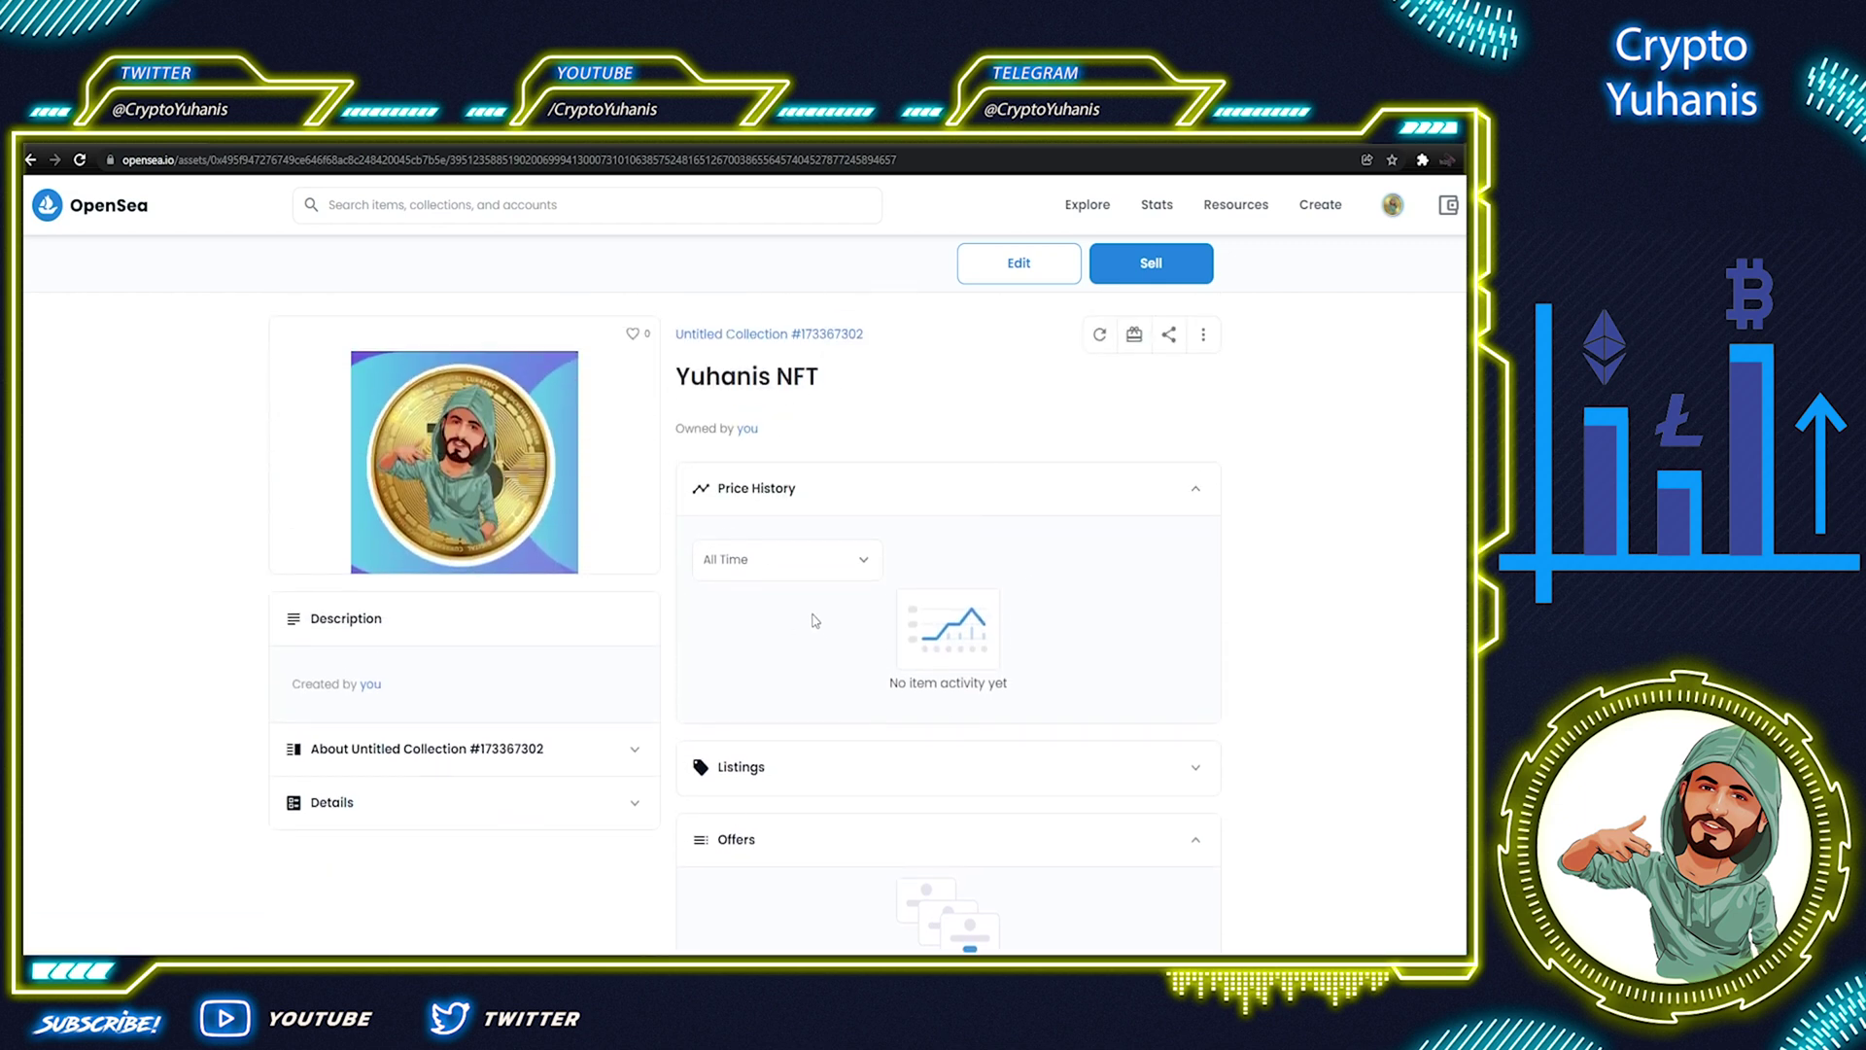
Start selling the Yuhanis NFT as a Fixed Price listing at 0.01 ETH
click(1115, 279)
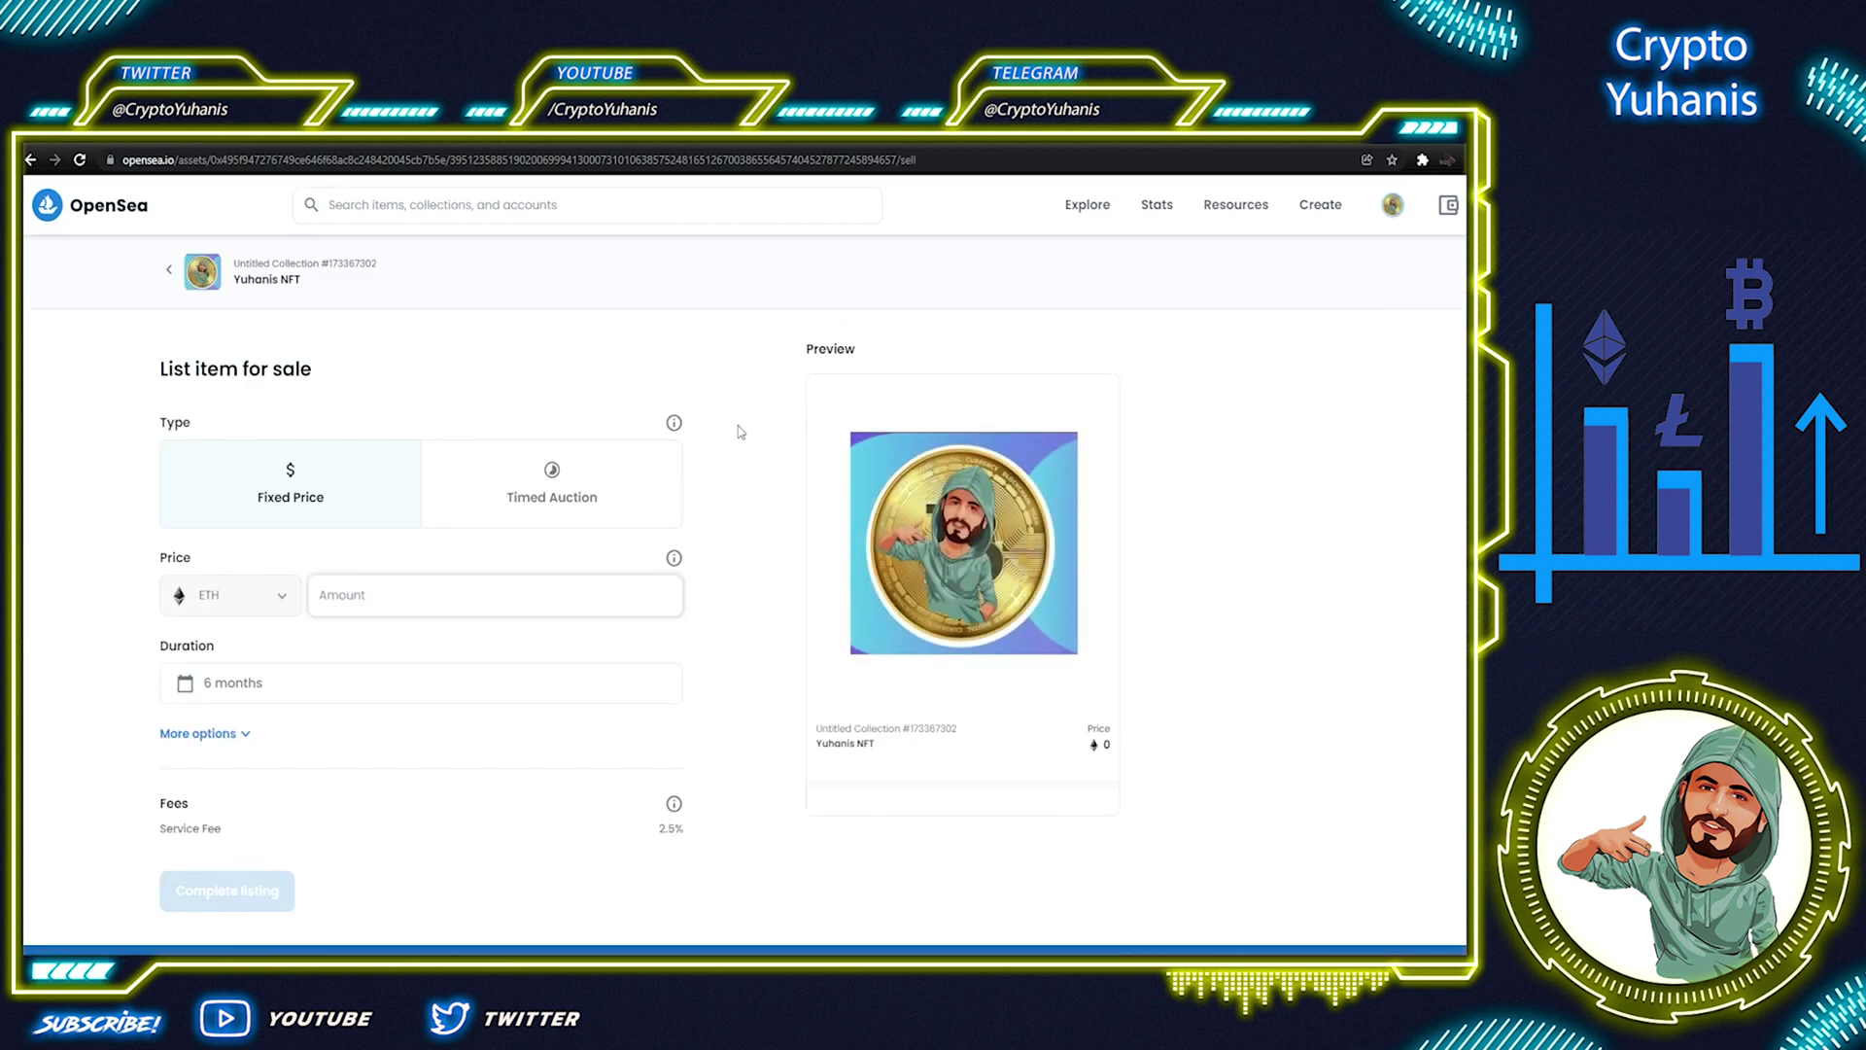
click(402, 613)
click(464, 502)
click(366, 491)
text(0.01)
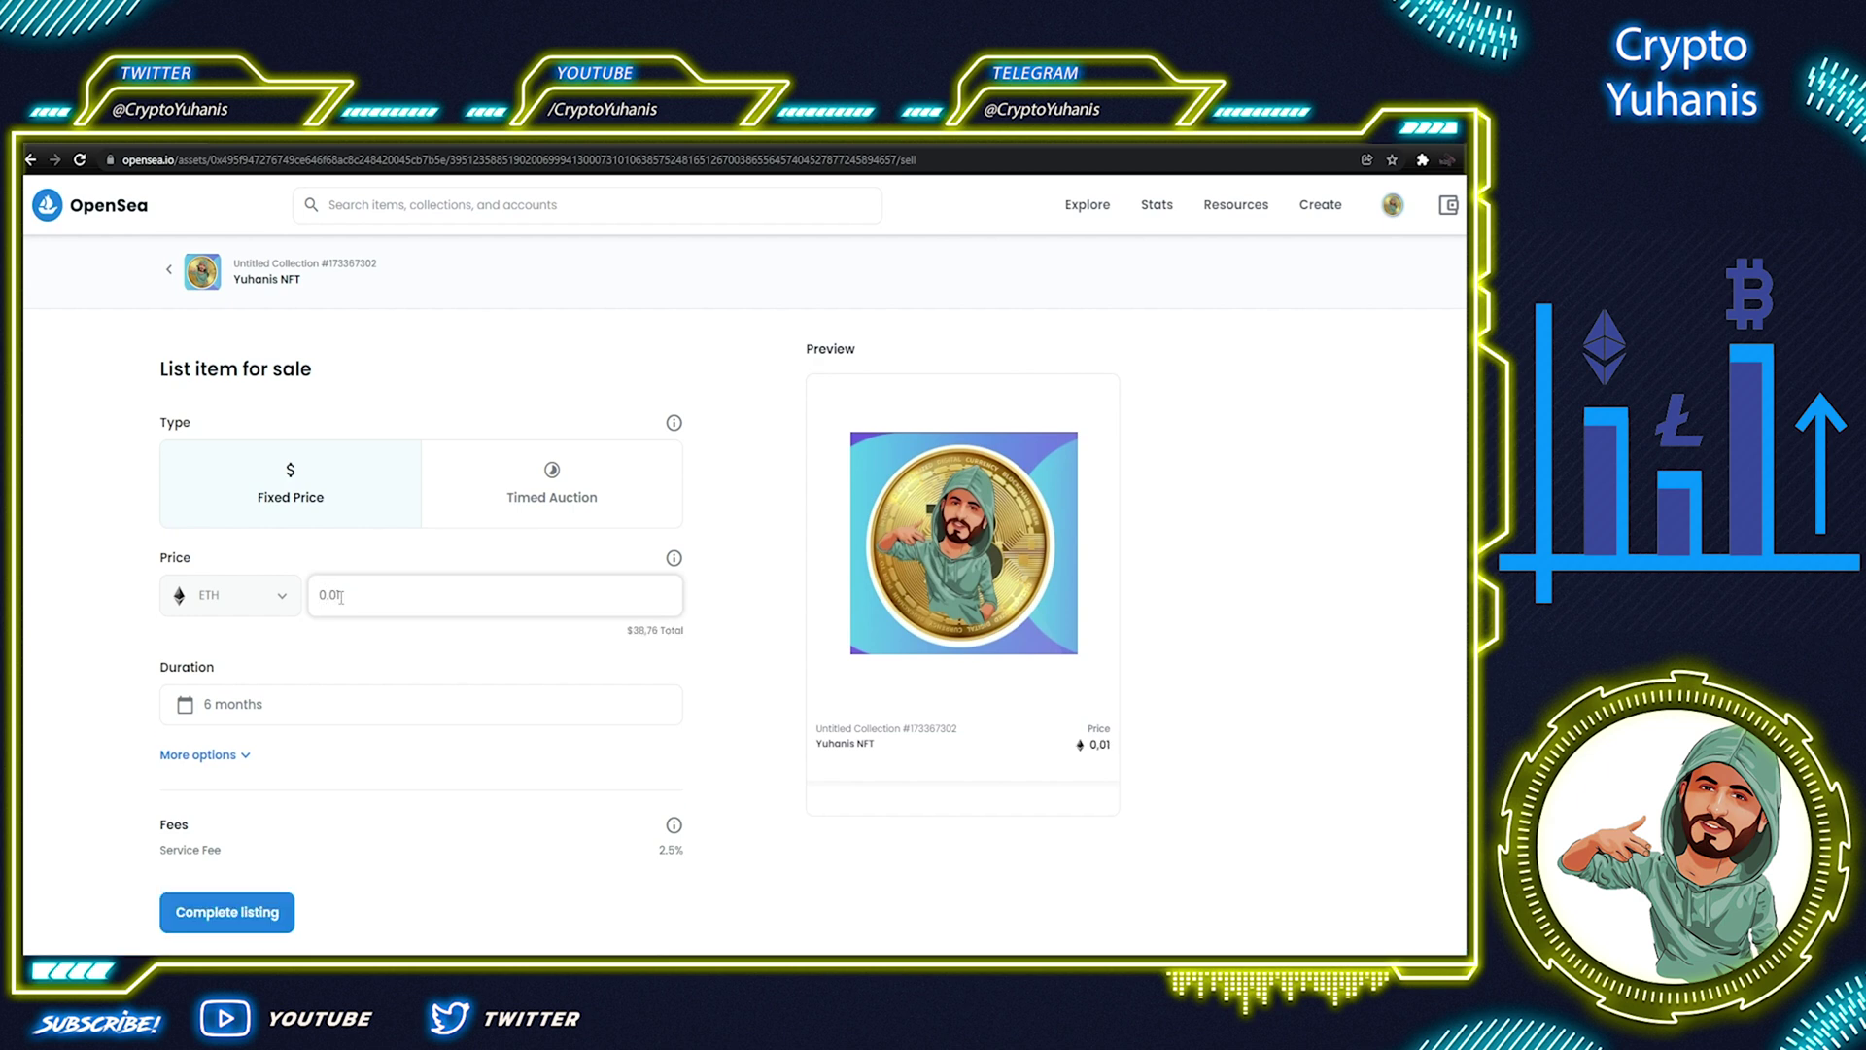
click(343, 658)
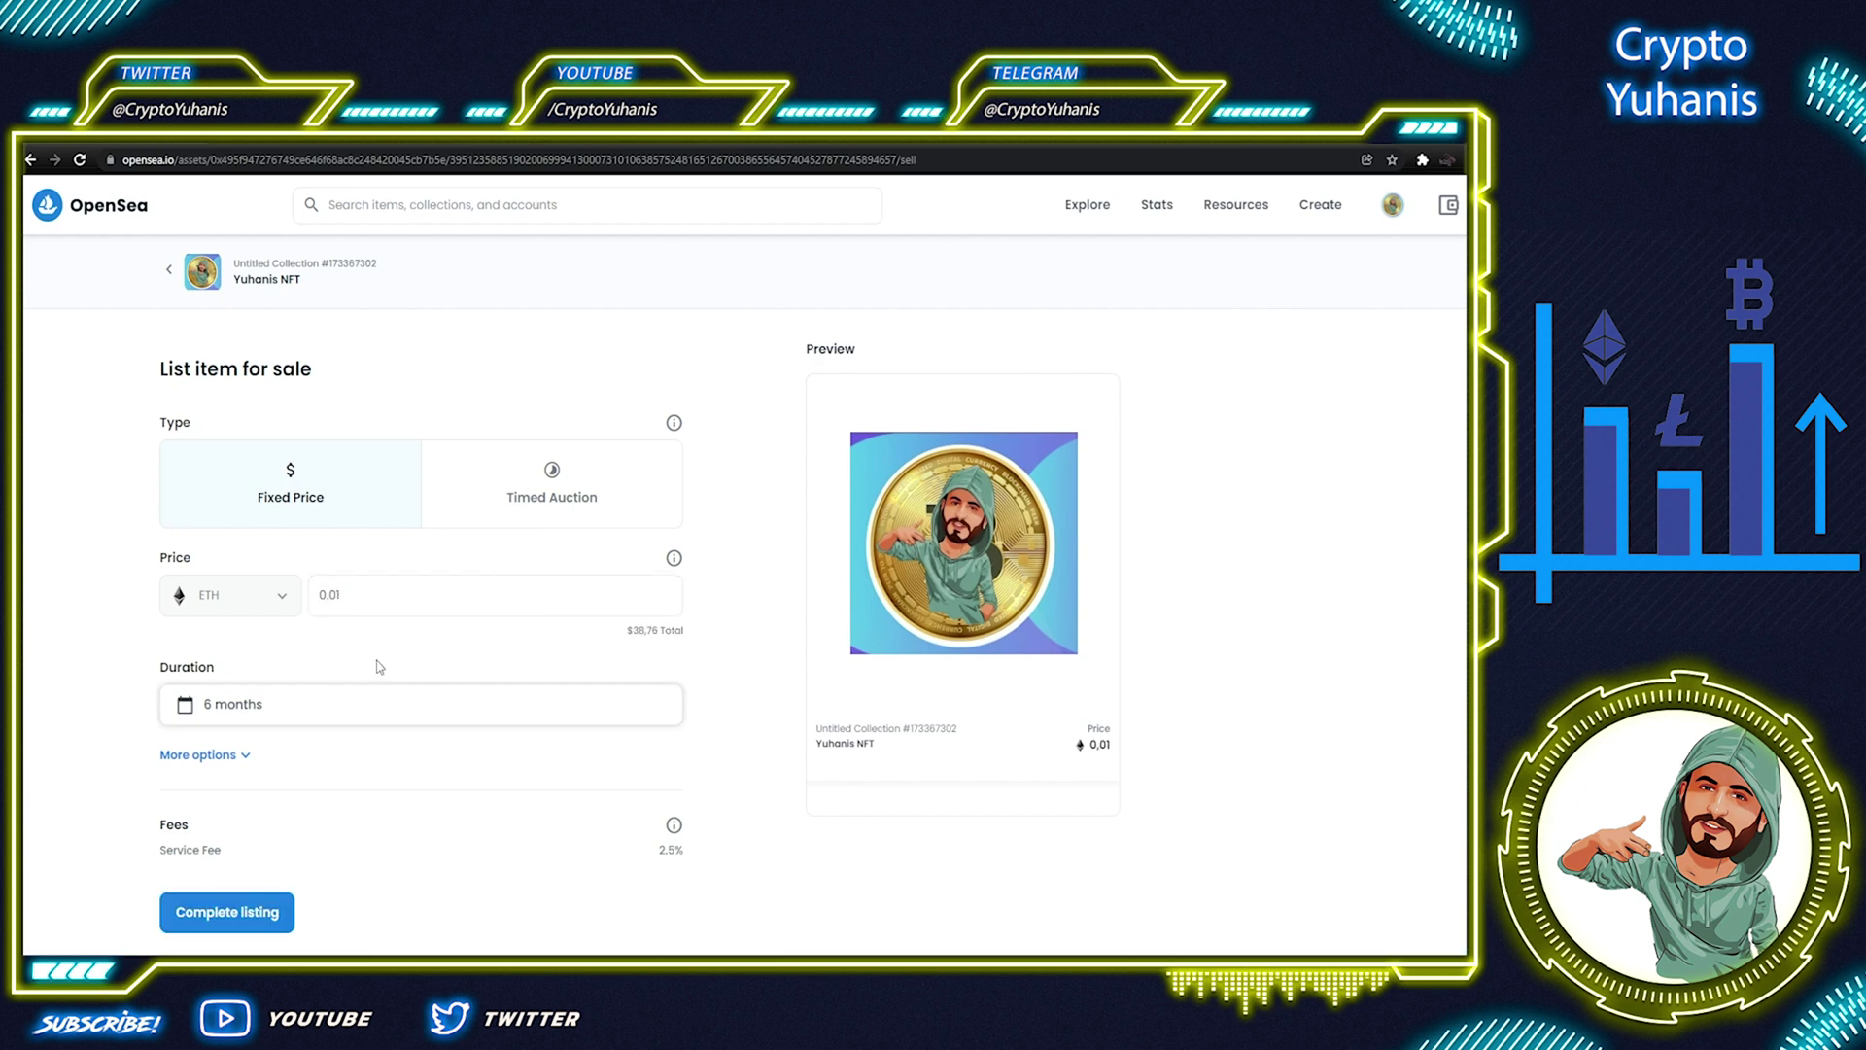
drag(161, 850, 254, 855)
click(685, 861)
Expand More options and keep the listing duration at 6 months
scroll(496, 808, down, 2)
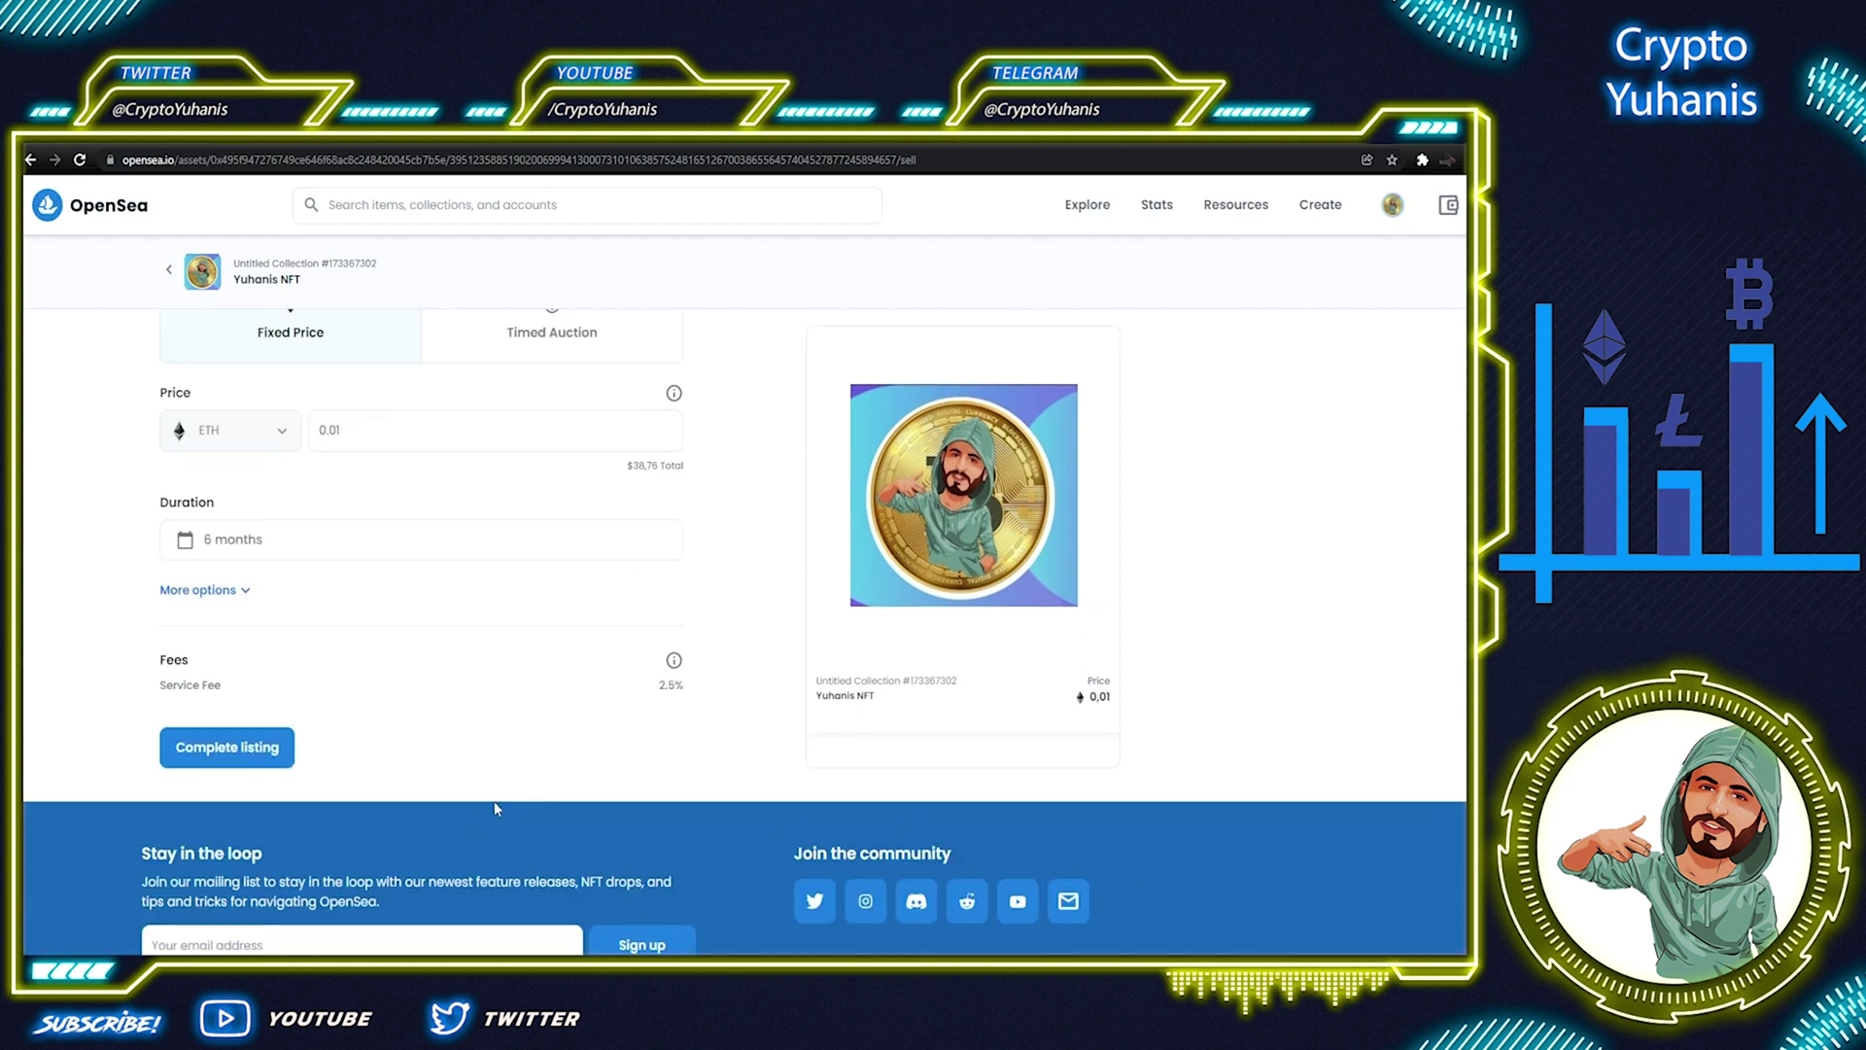
click(223, 595)
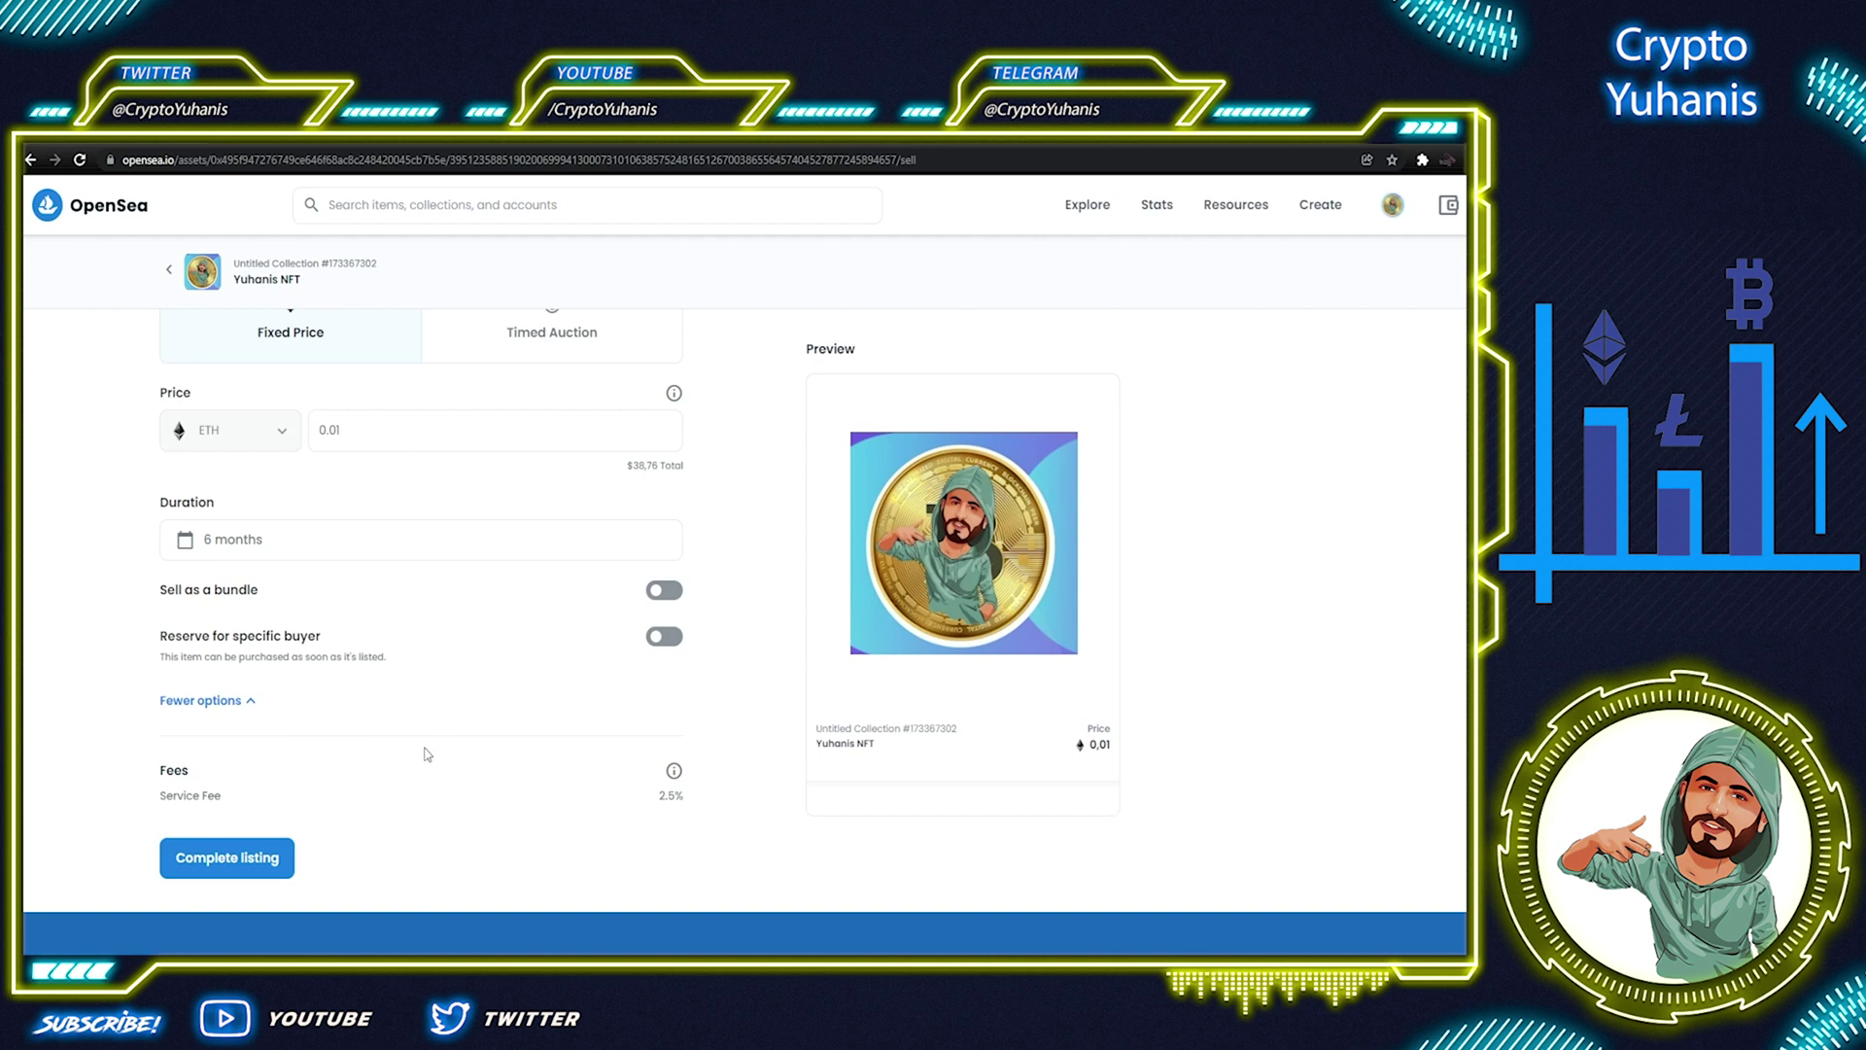
click(265, 546)
click(376, 500)
click(375, 499)
click(377, 499)
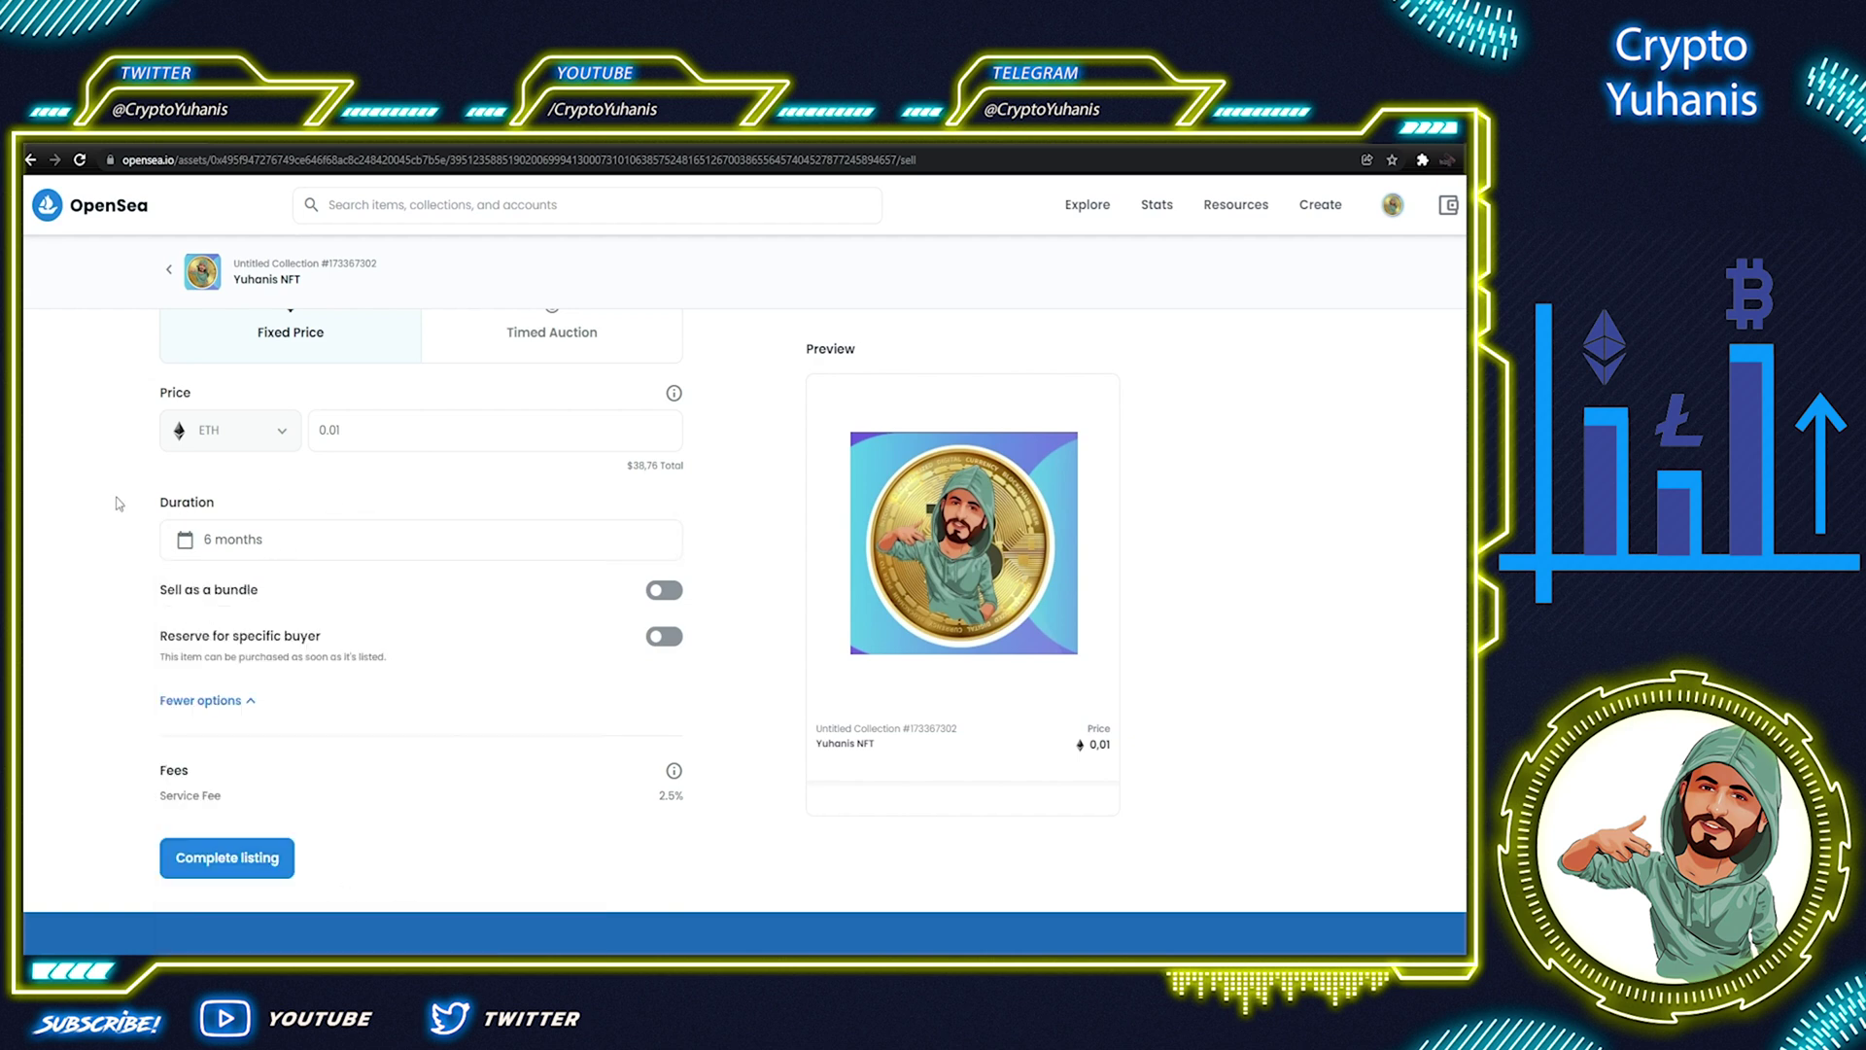
click(223, 863)
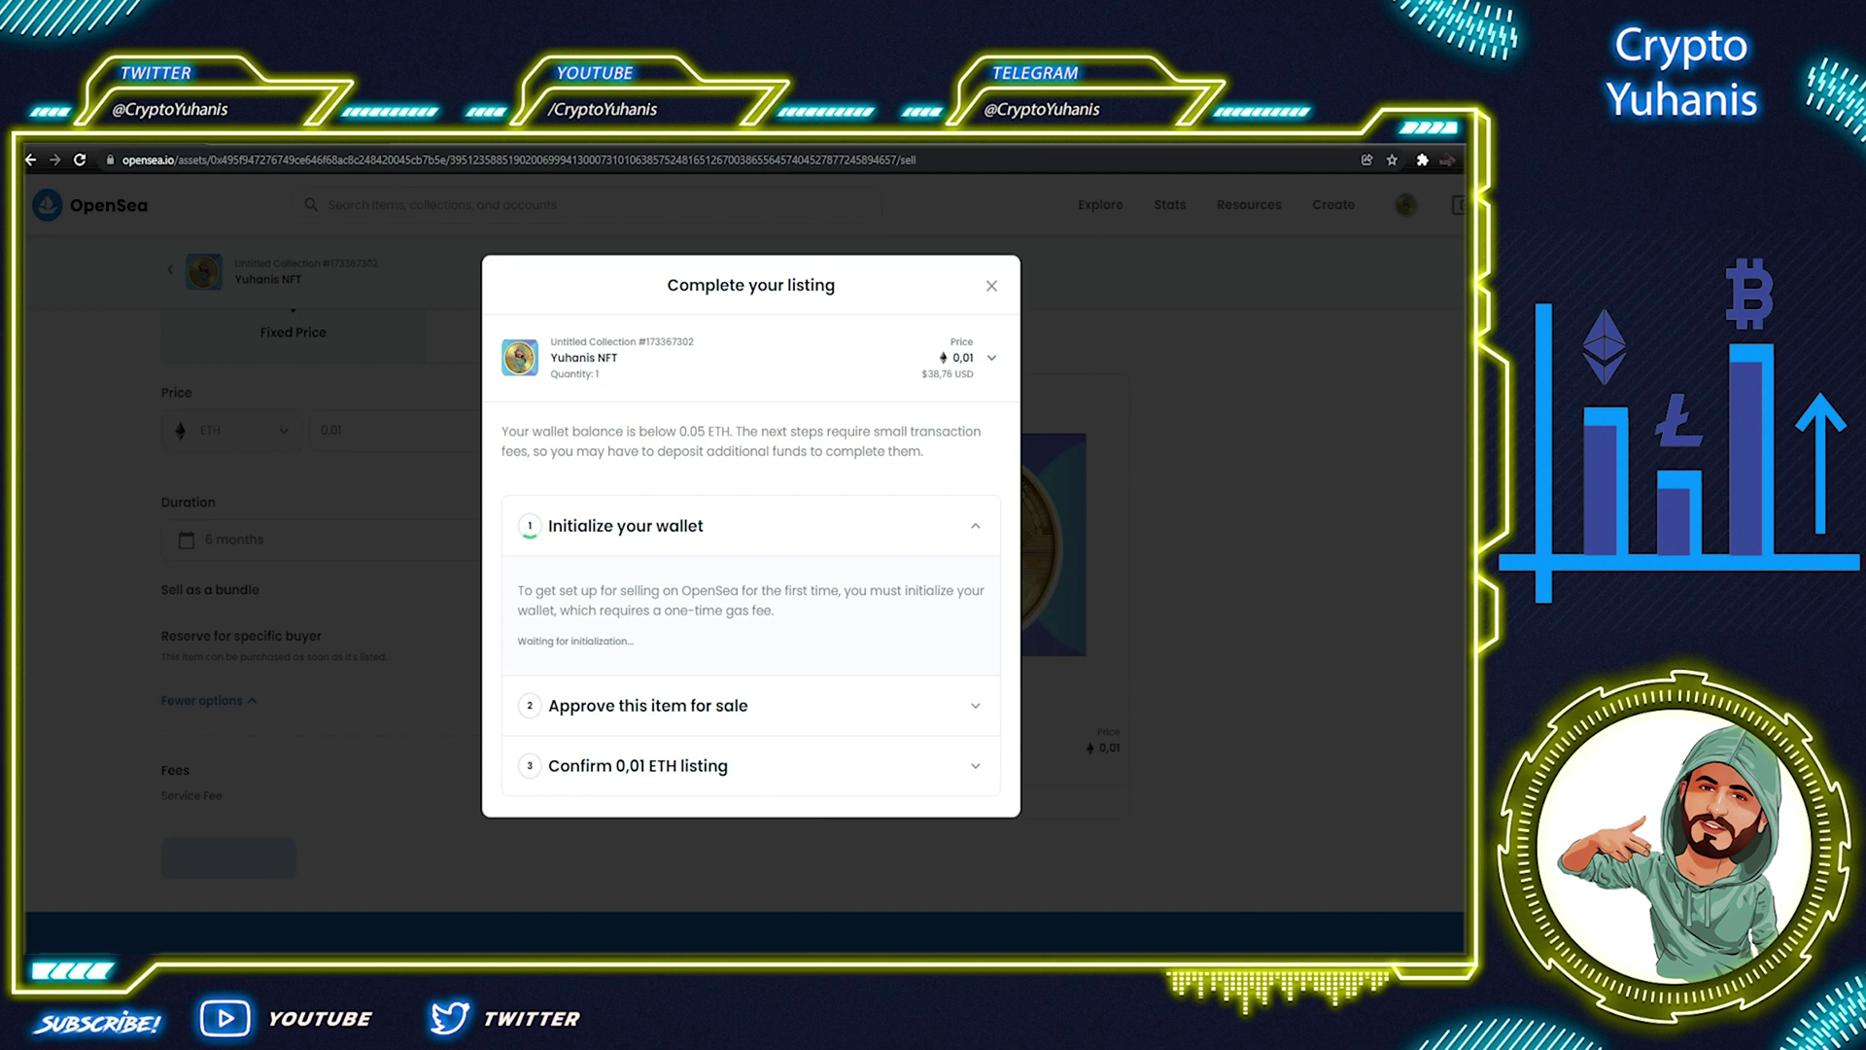
click(1308, 269)
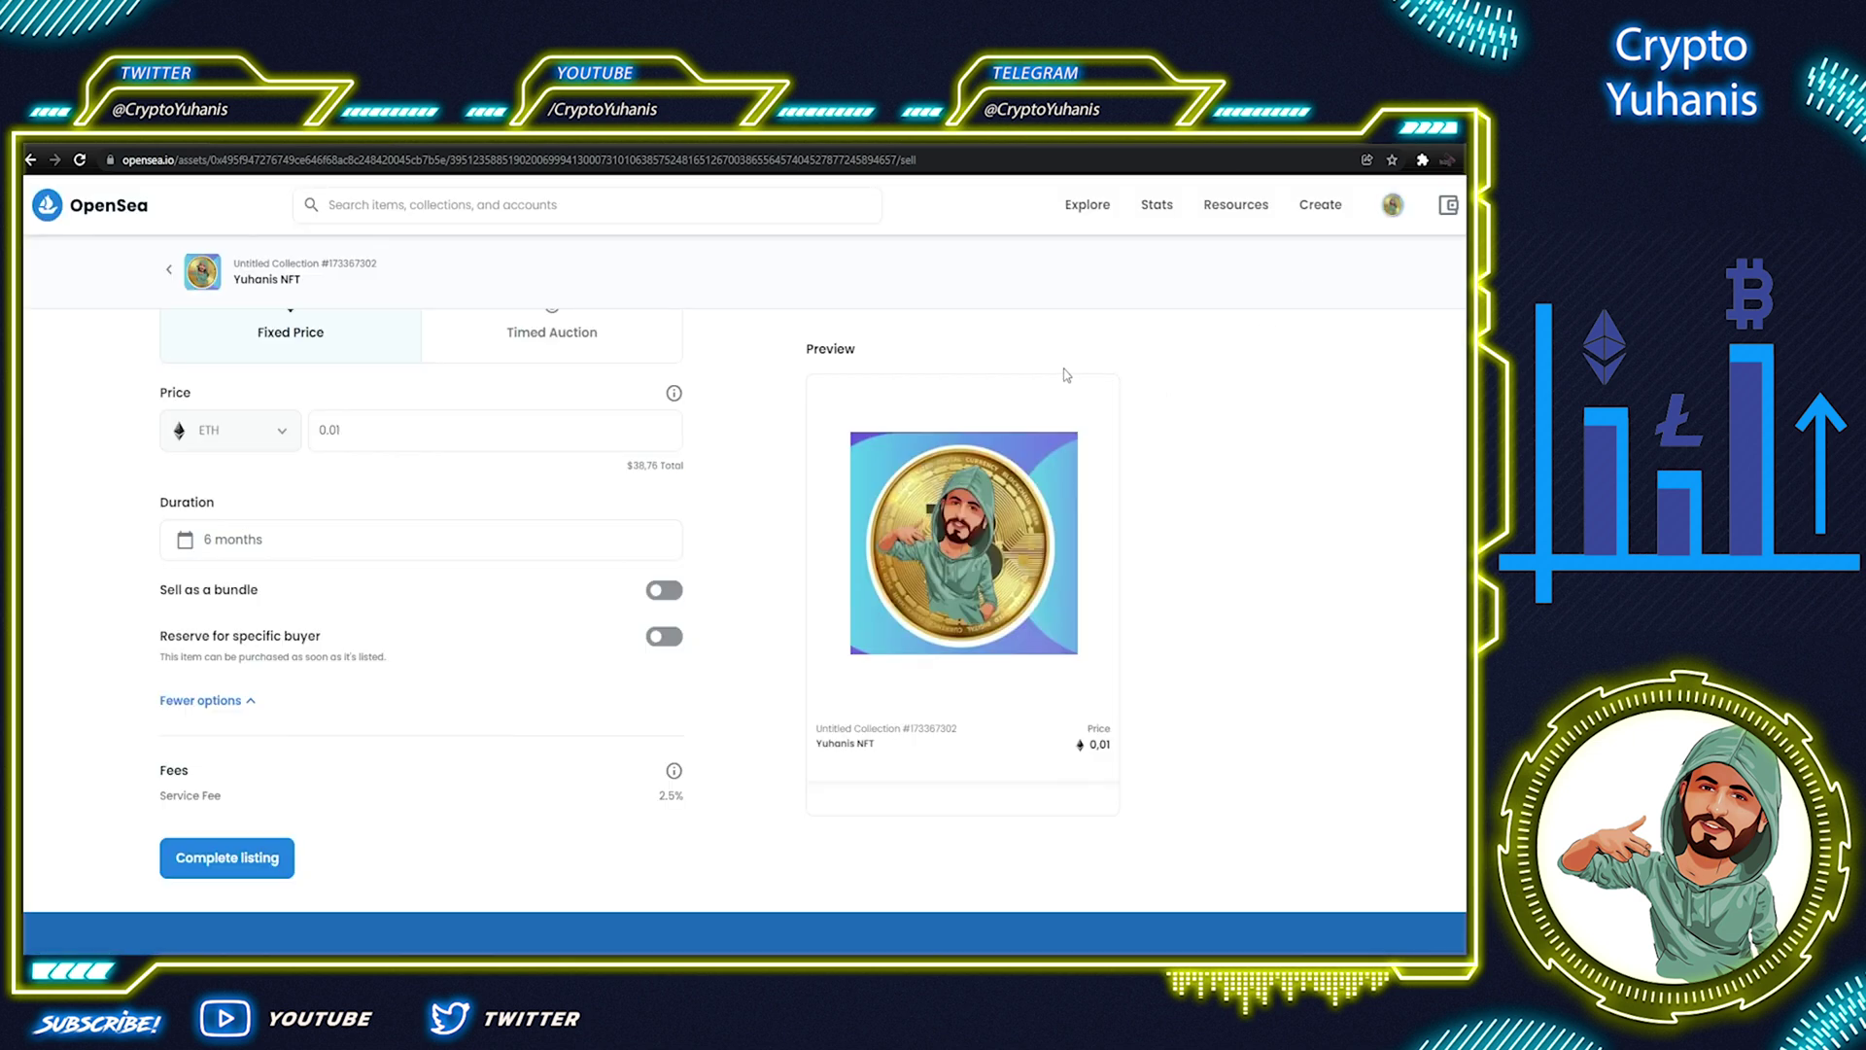